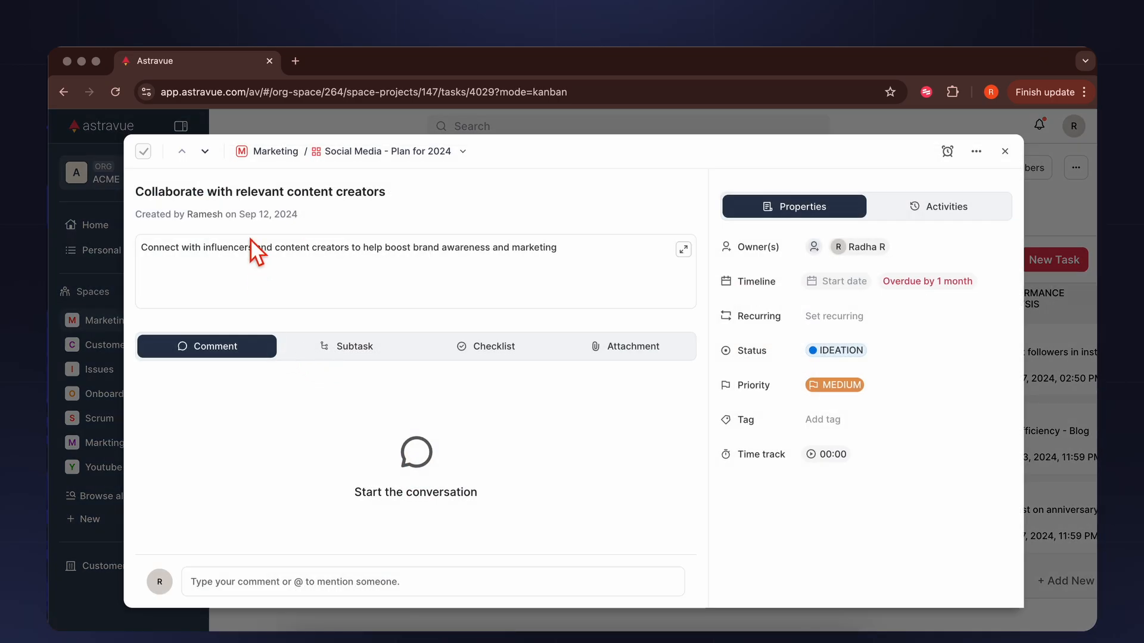
Open the task's description for editing and view its subtask area
left_click(288, 262)
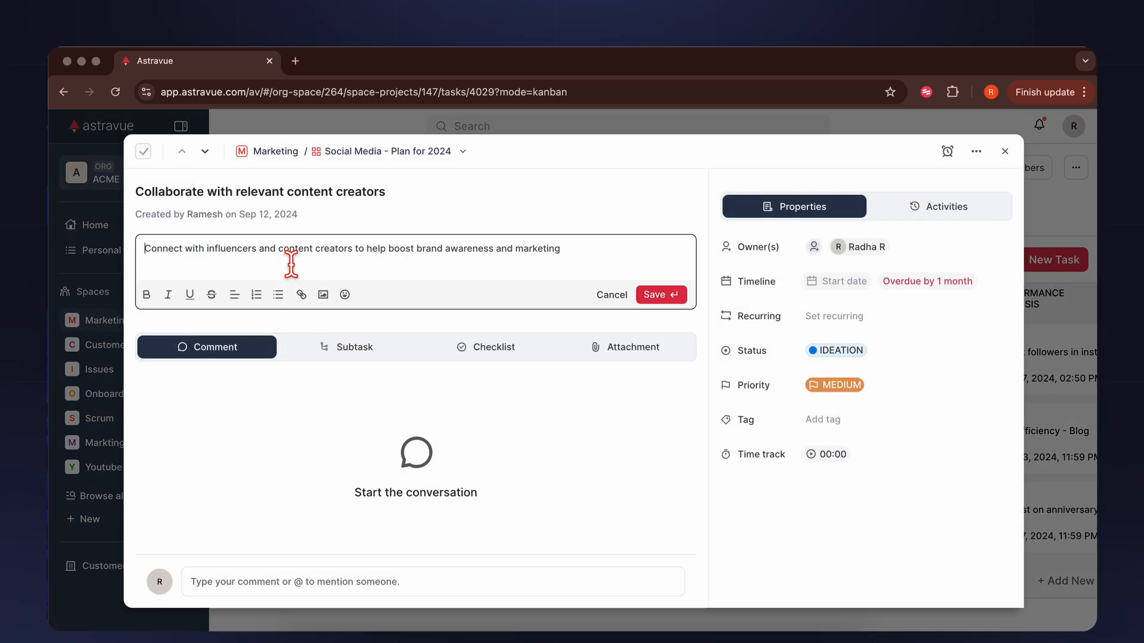
left_click(298, 278)
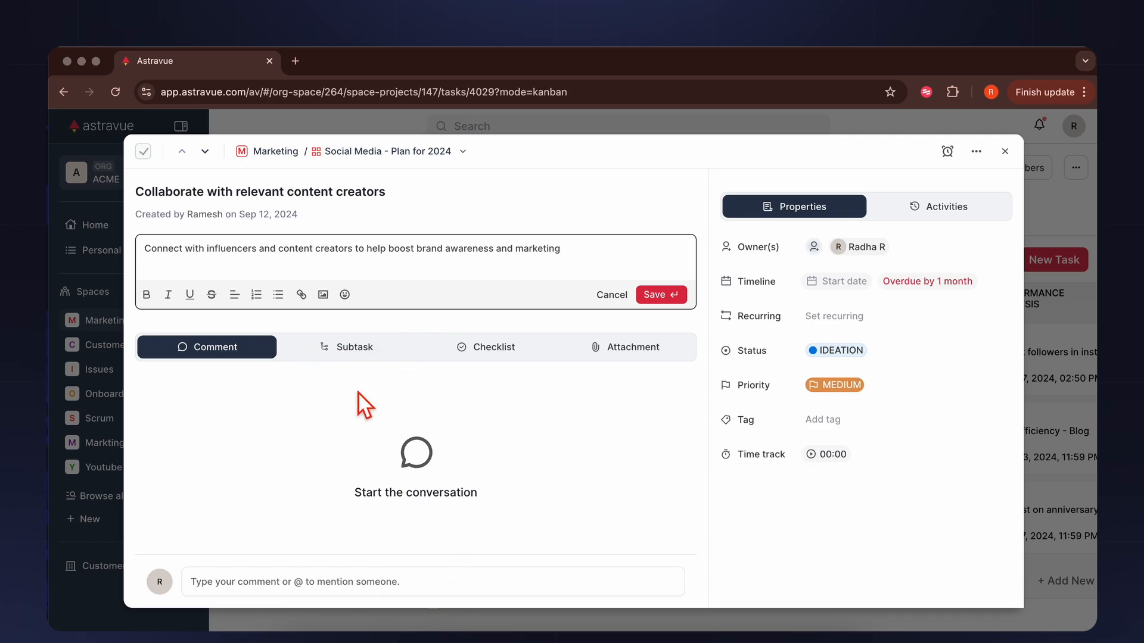
left_click(347, 349)
Post a comment on the task that mentions the task's creator and reads "Hey can you help here?"
left_click(215, 352)
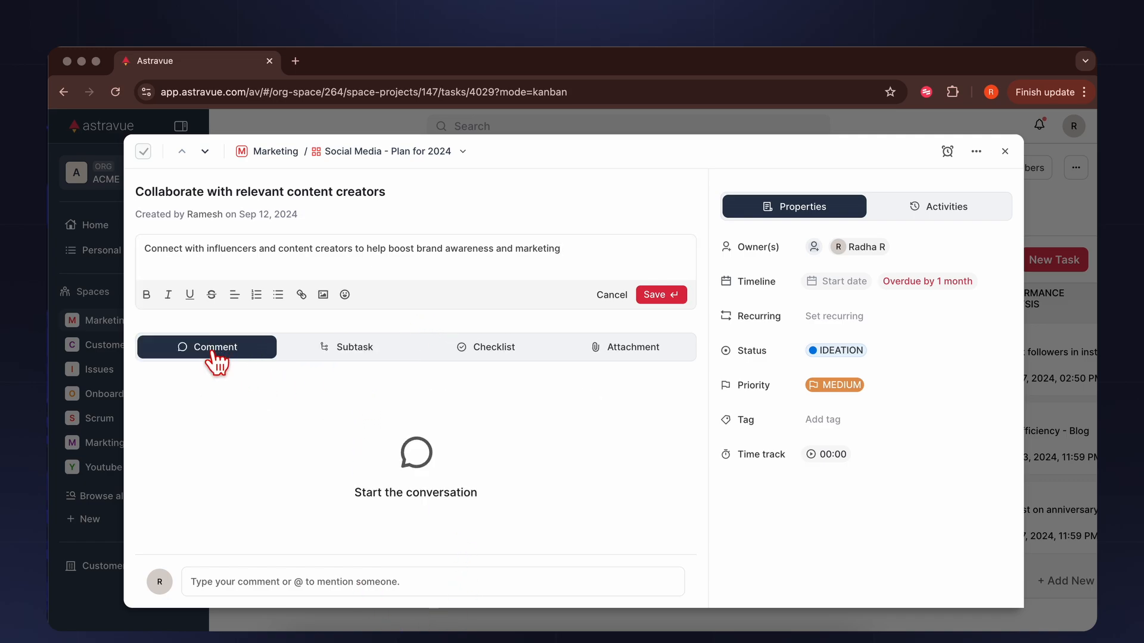
left_click(290, 583)
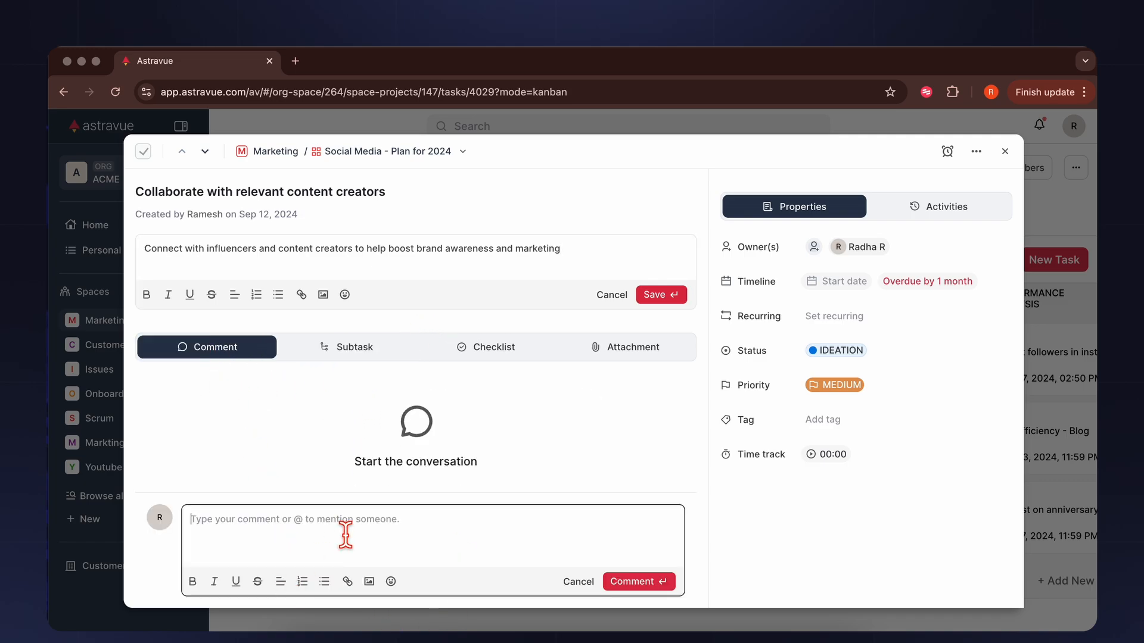
type("@ram")
key("Return")
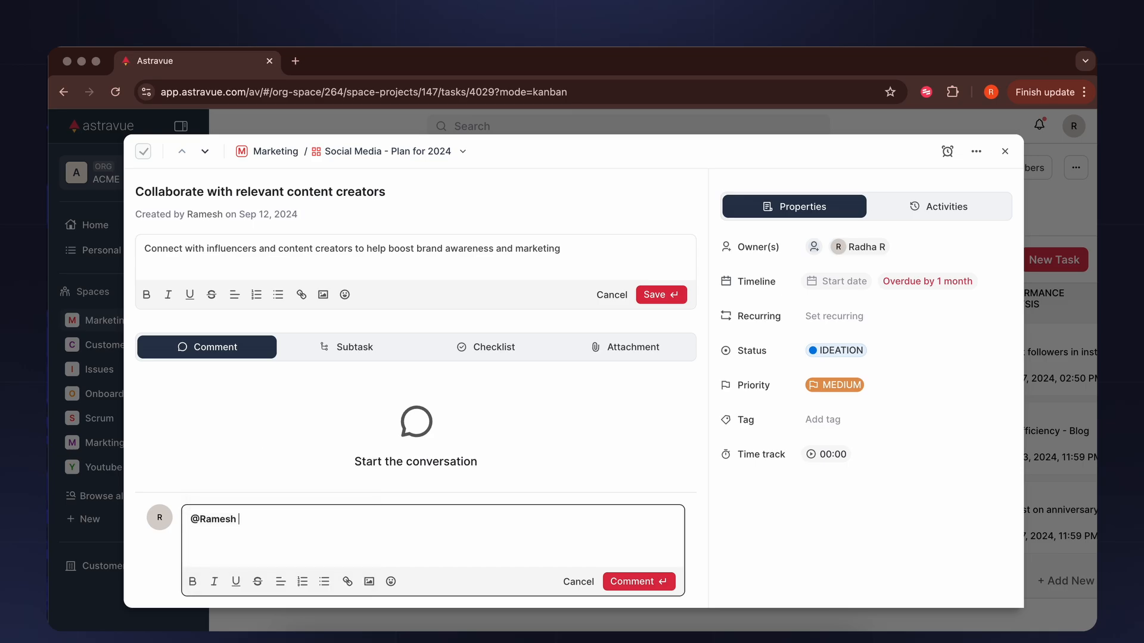
type("Hey can you help here?")
left_click(636, 587)
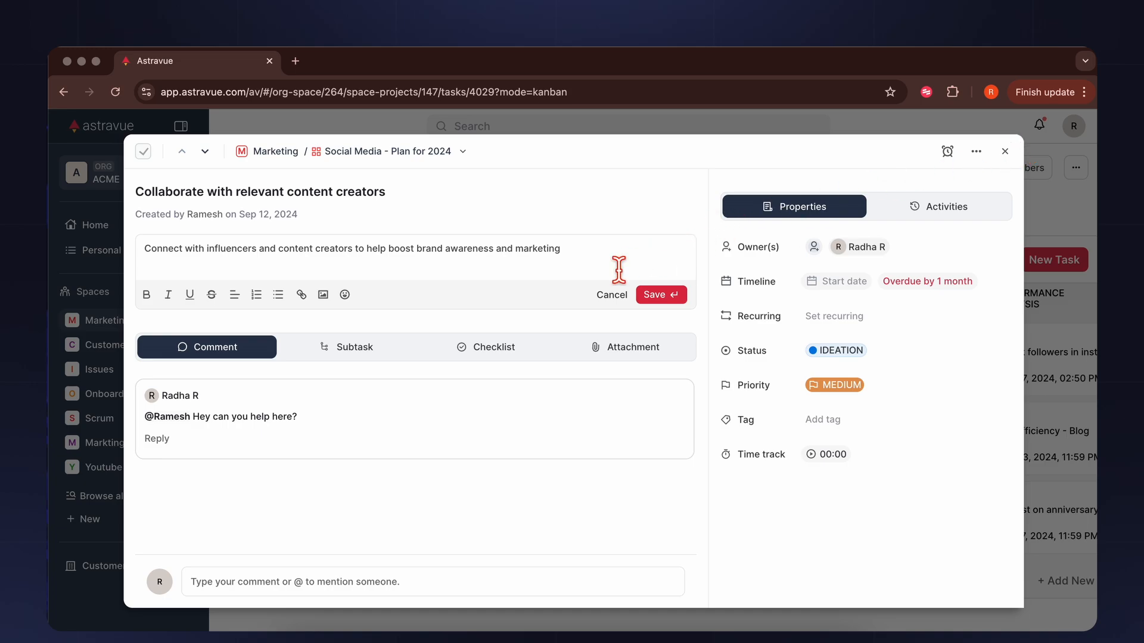
Add three subtasks named ABC, XYZ and BDC to the task
left_click(339, 357)
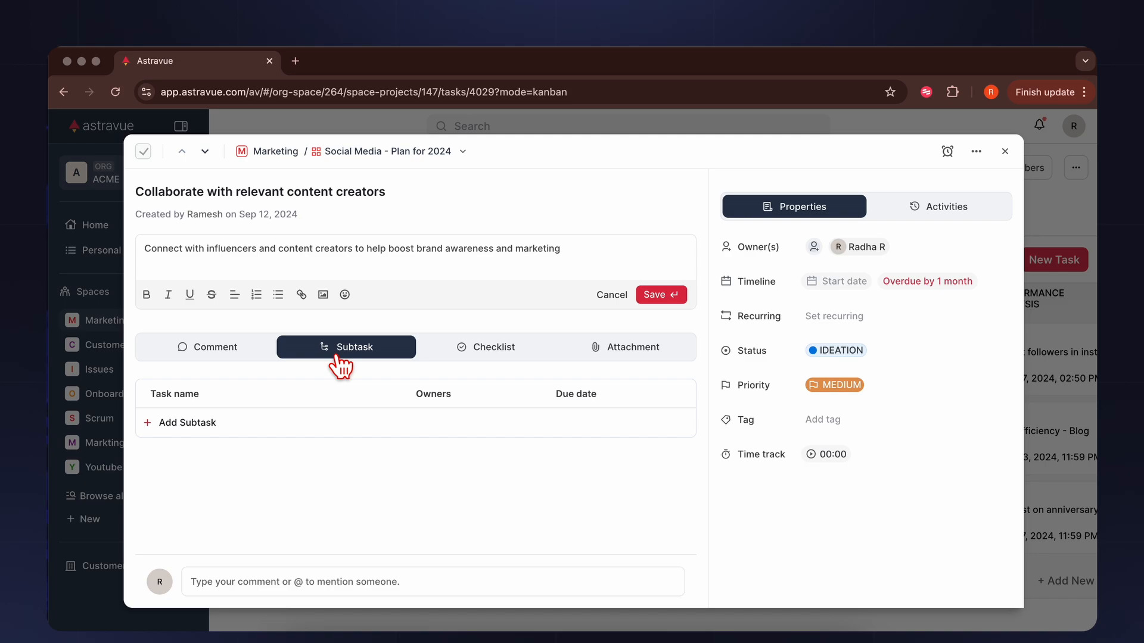
left_click(189, 423)
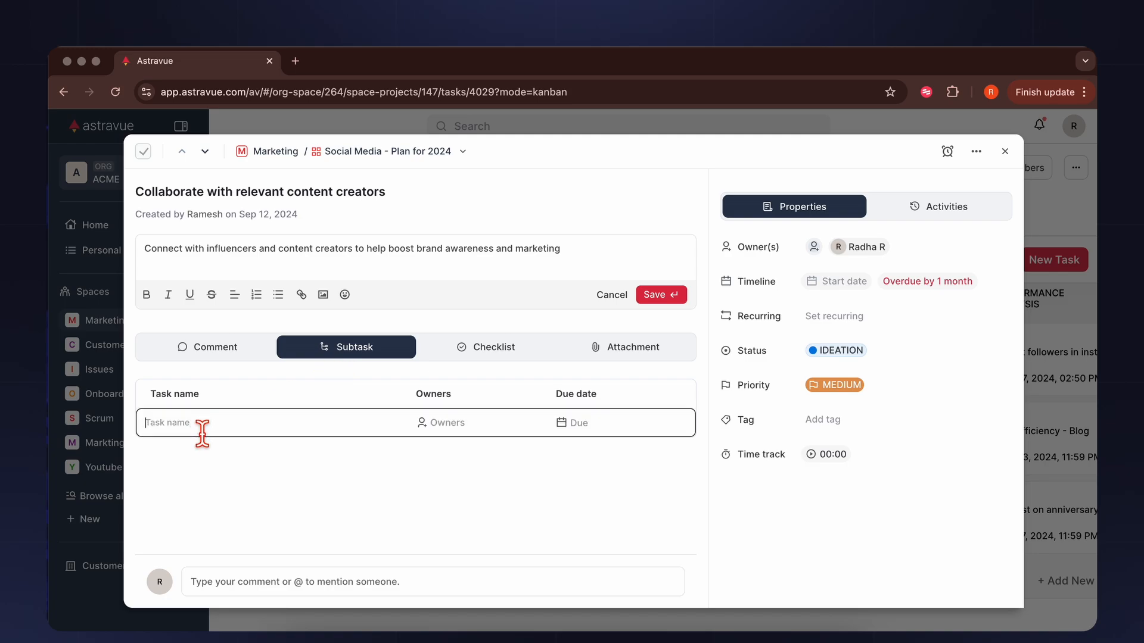
type("ABC")
left_click(148, 463)
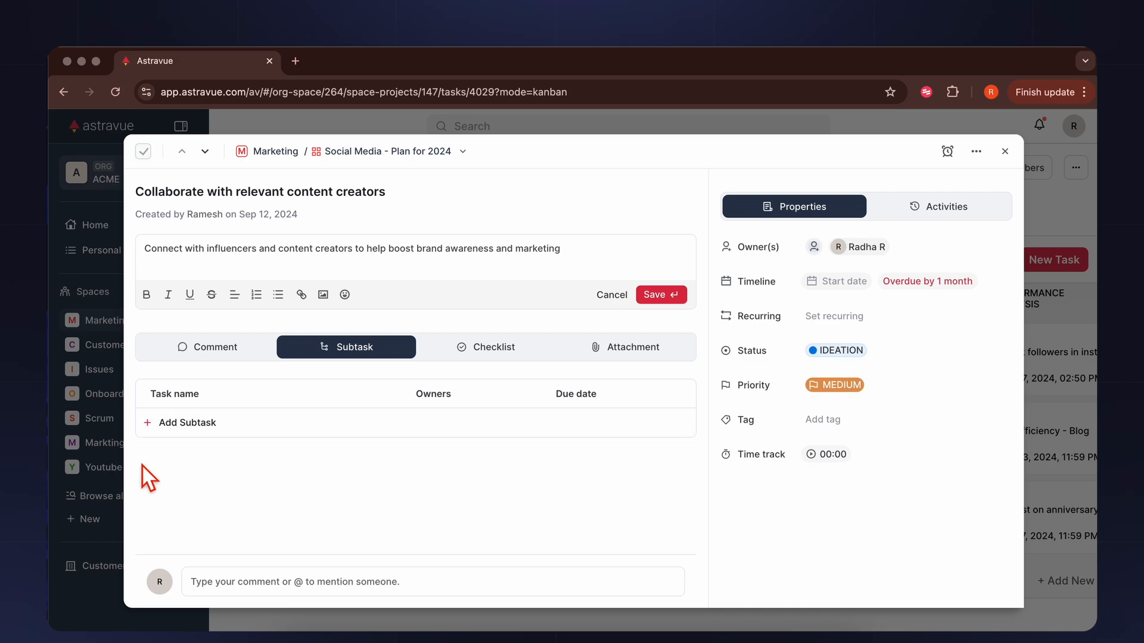
left_click(189, 454)
type("XYZ")
key("Return")
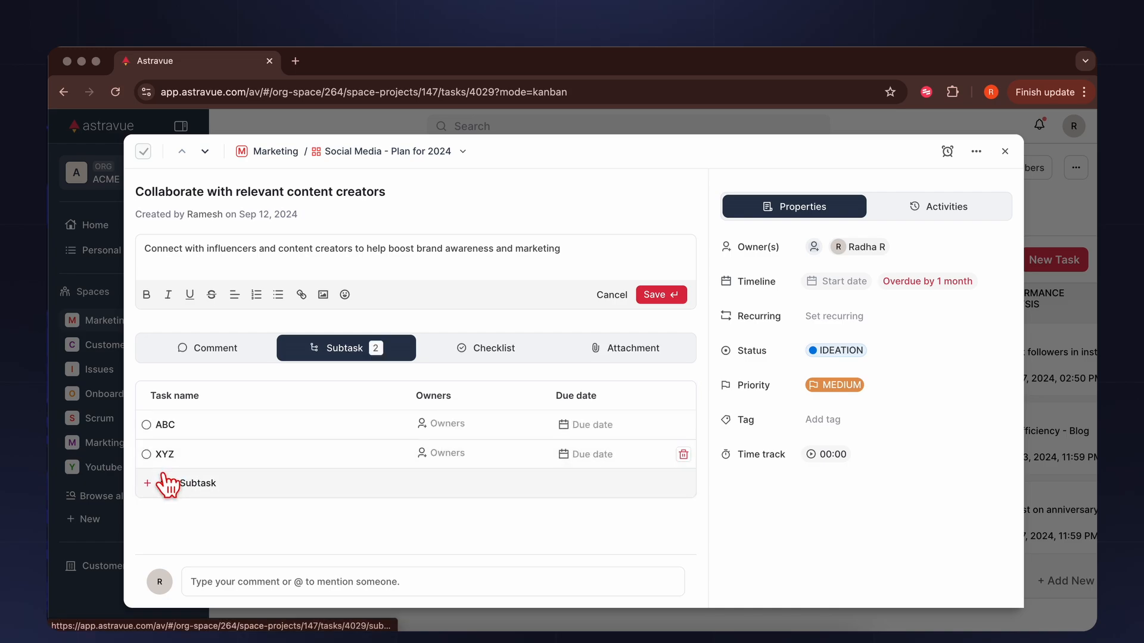
left_click(174, 490)
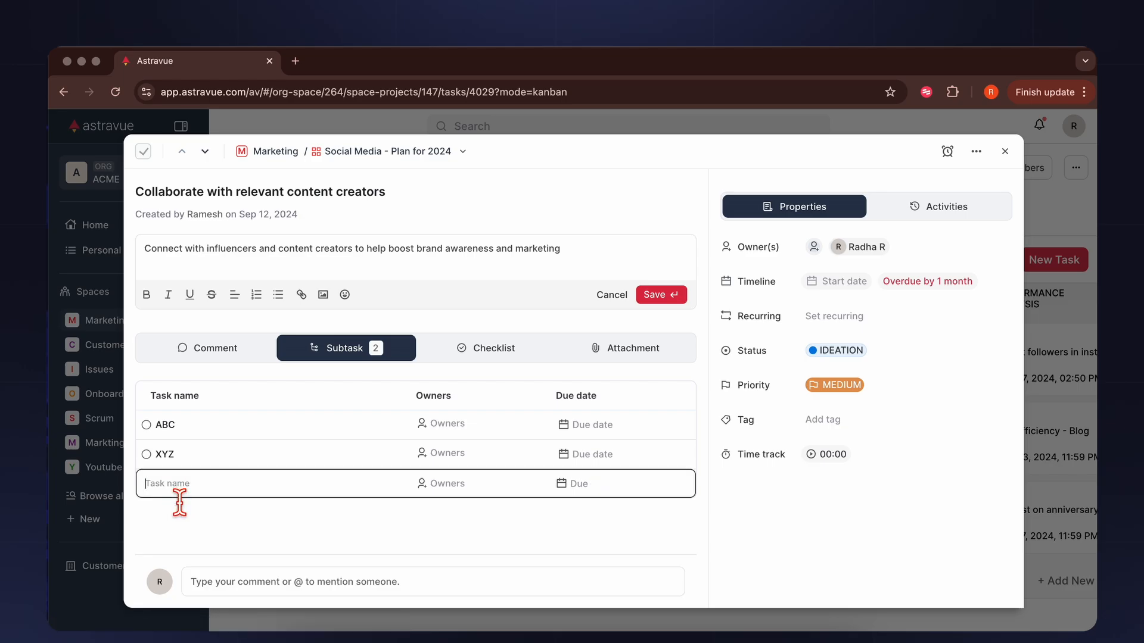
type("BDC")
key("Return")
Assign a different team member as owner of each of the subtasks ABC, XYZ and BDC
left_click(445, 426)
left_click(443, 530)
left_click(277, 556)
left_click(445, 454)
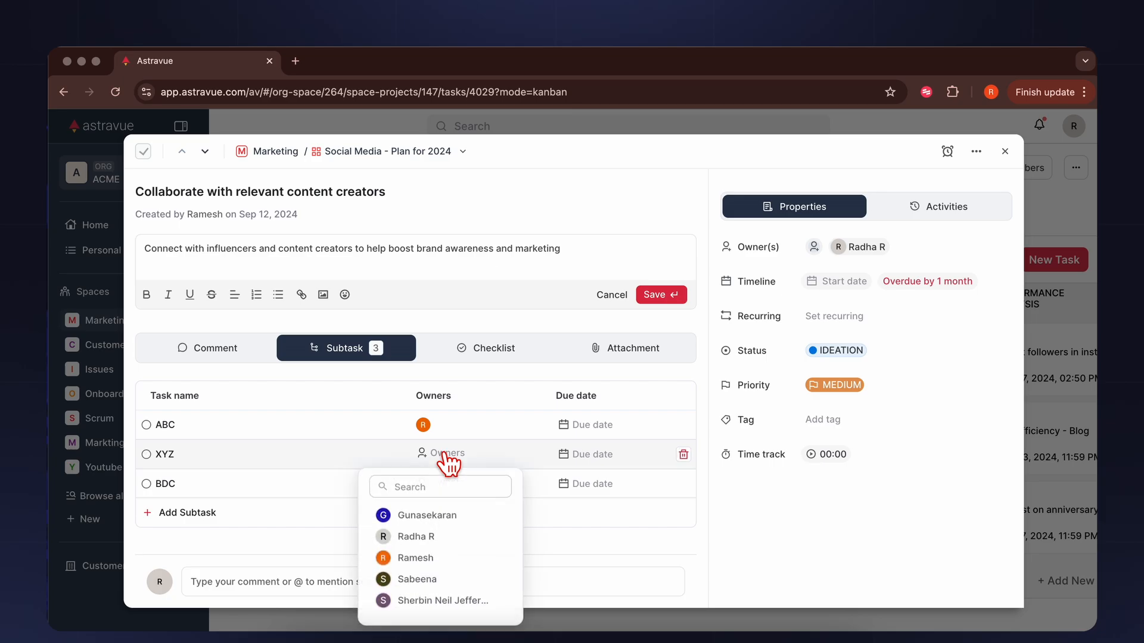
left_click(427, 582)
left_click(561, 545)
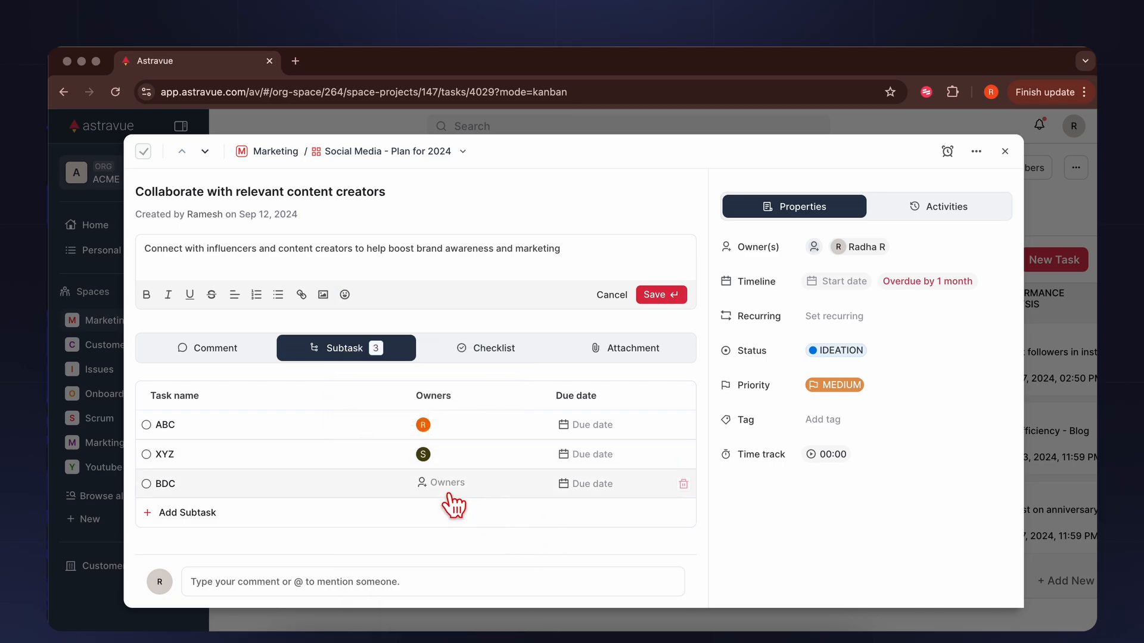
left_click(445, 486)
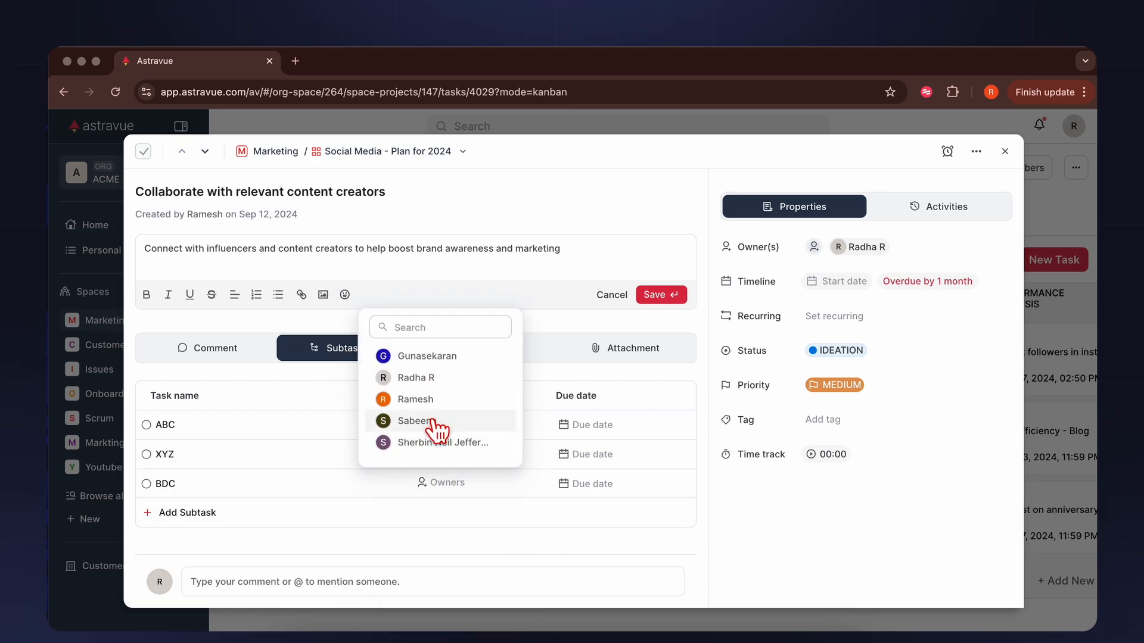
left_click(428, 355)
Set the subtask due dates to Jan 28, 2025 for XYZ and BDC and Jan 20, 2025 for ABC
left_click(581, 425)
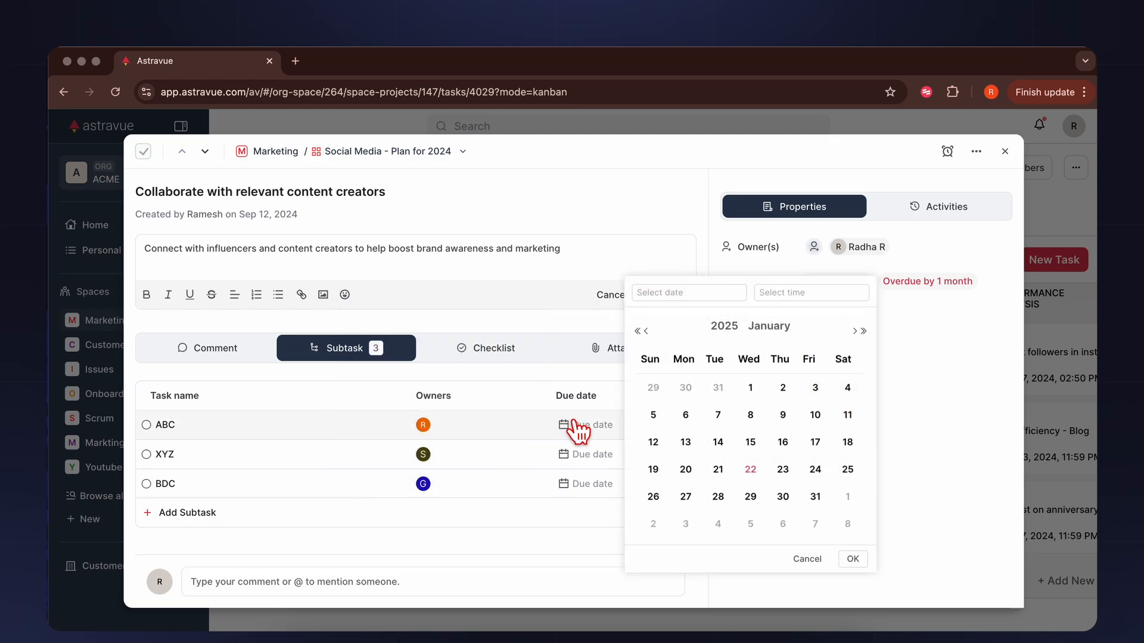
left_click(751, 498)
left_click(593, 458)
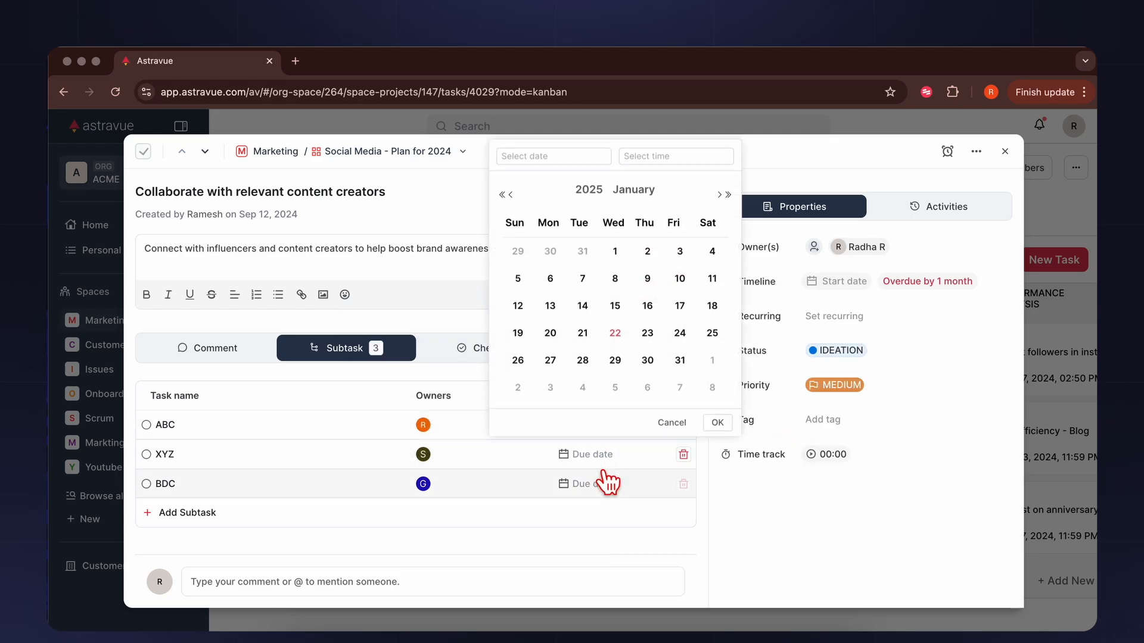
left_click(582, 361)
left_click(718, 422)
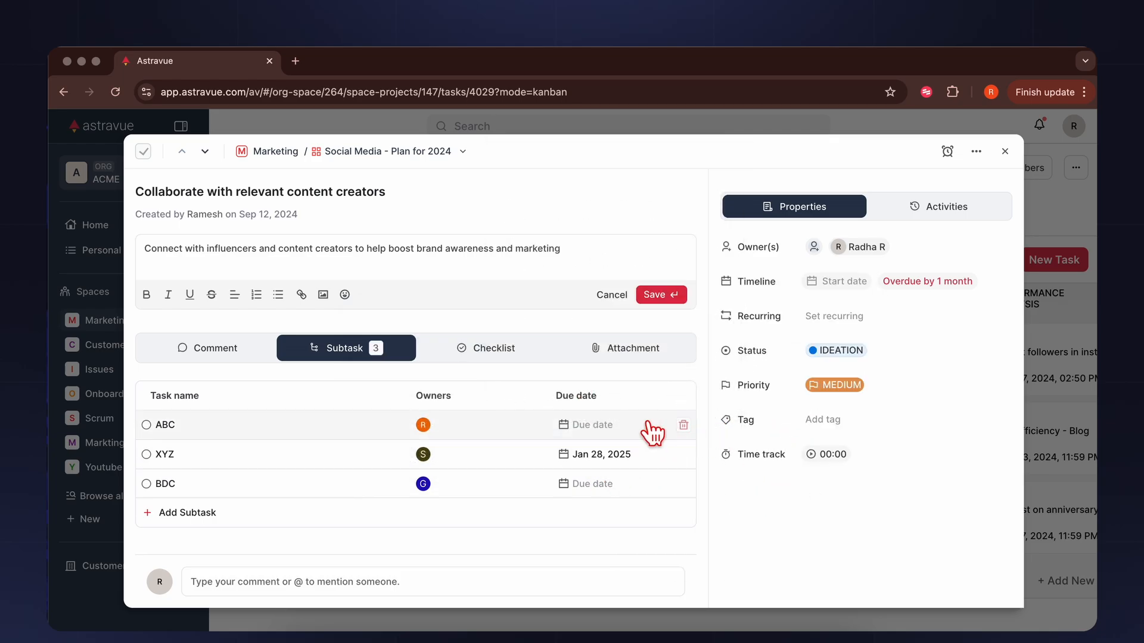
left_click(603, 425)
left_click(686, 470)
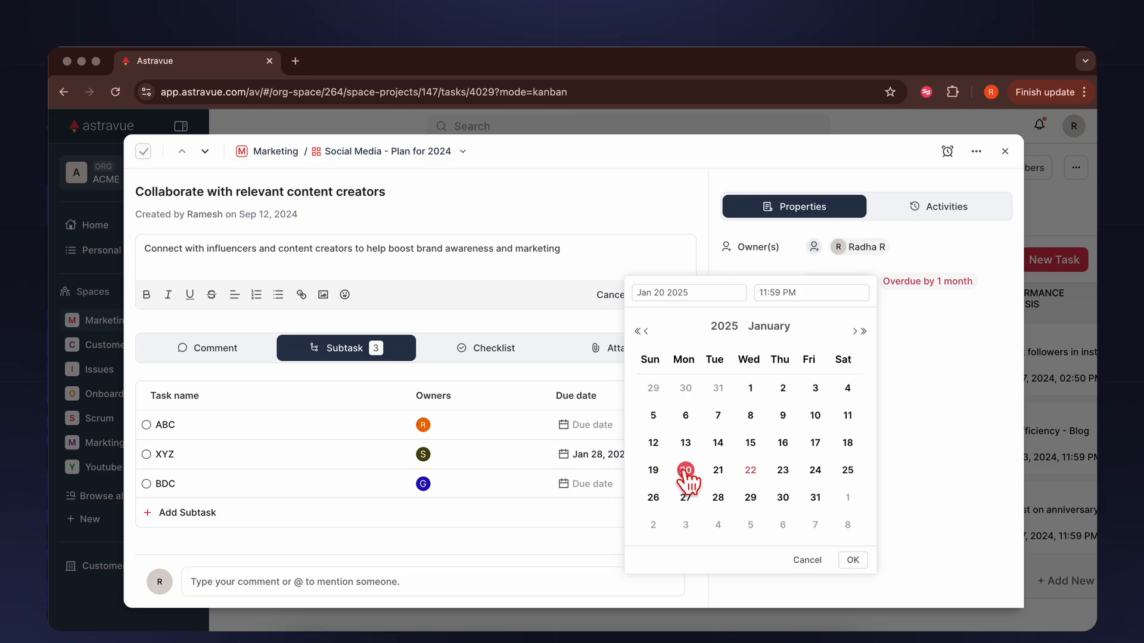
left_click(852, 560)
left_click(632, 486)
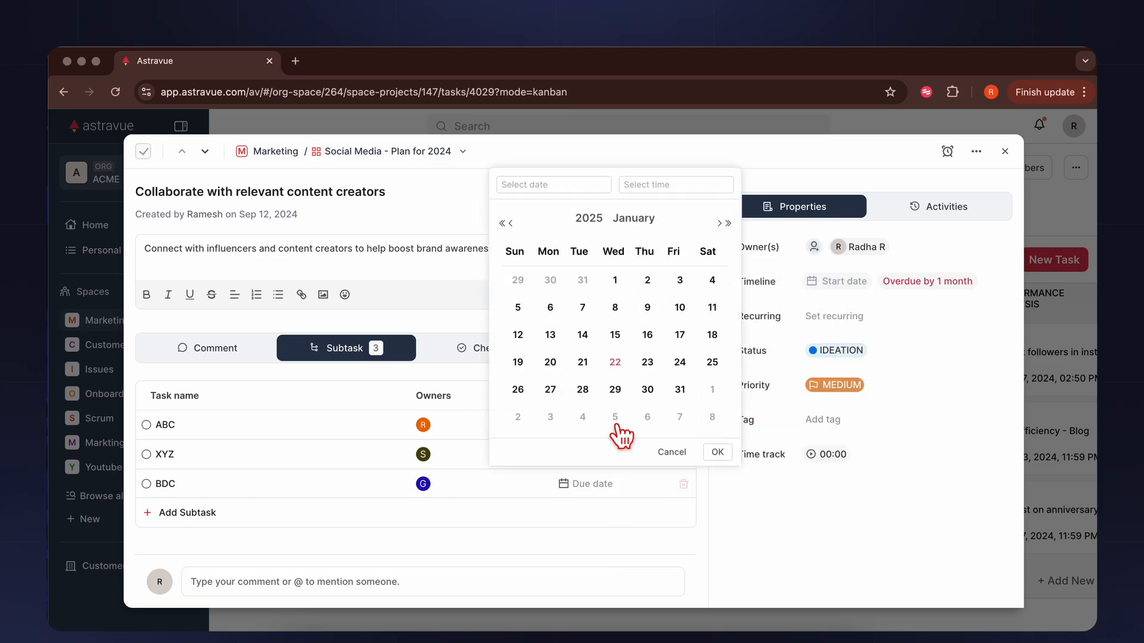
left_click(583, 390)
left_click(719, 452)
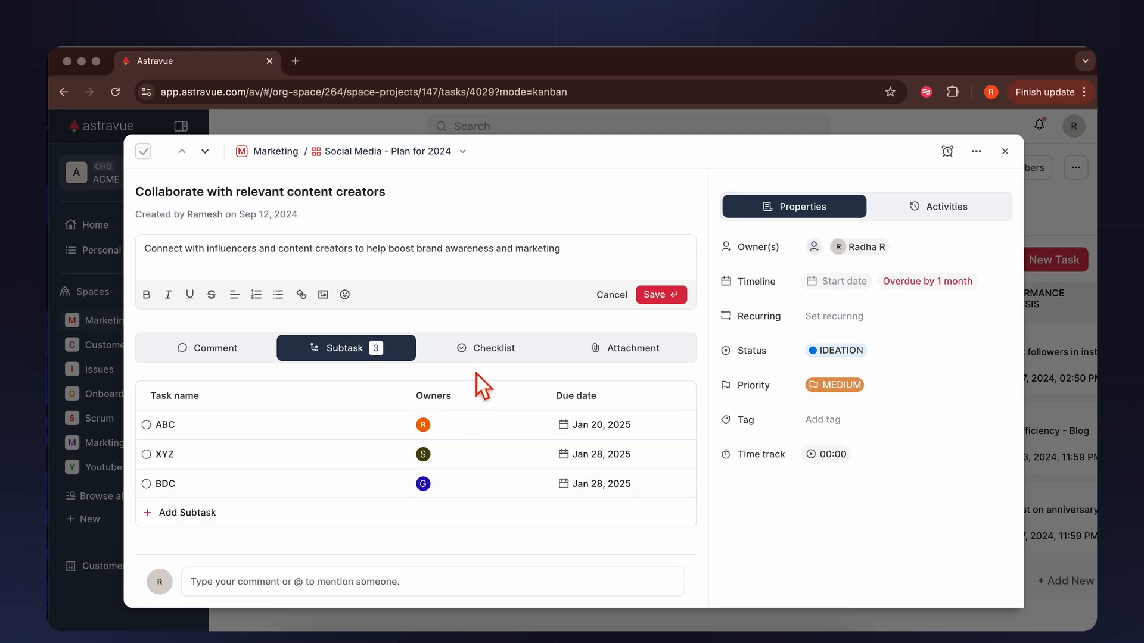
Add the checklist items "Contract document" and "Content" to the task
left_click(488, 356)
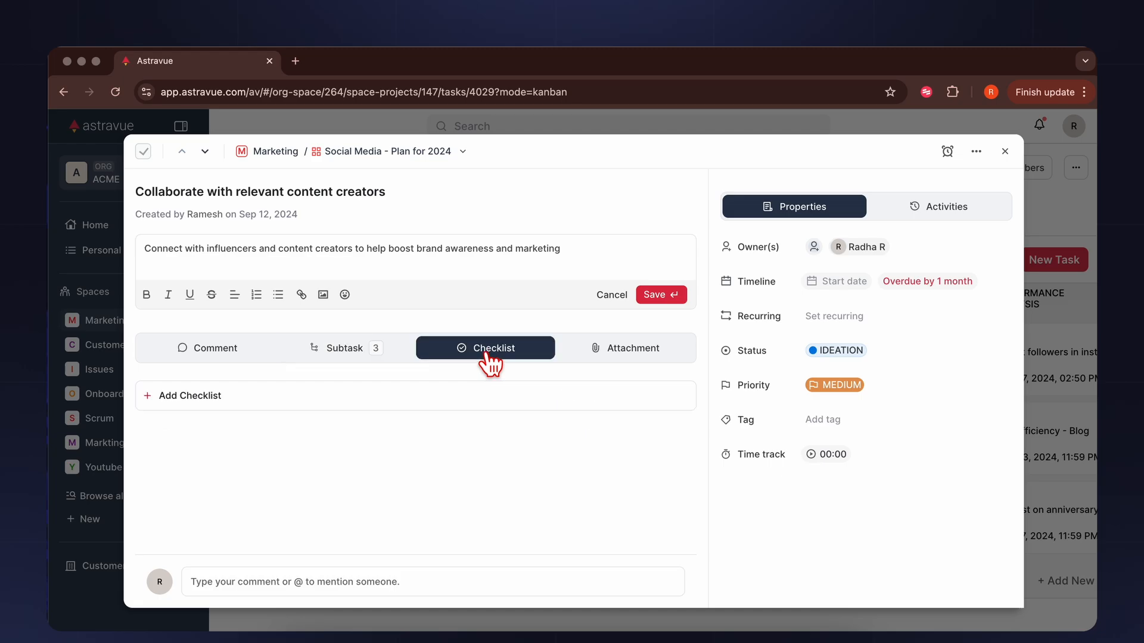
left_click(232, 395)
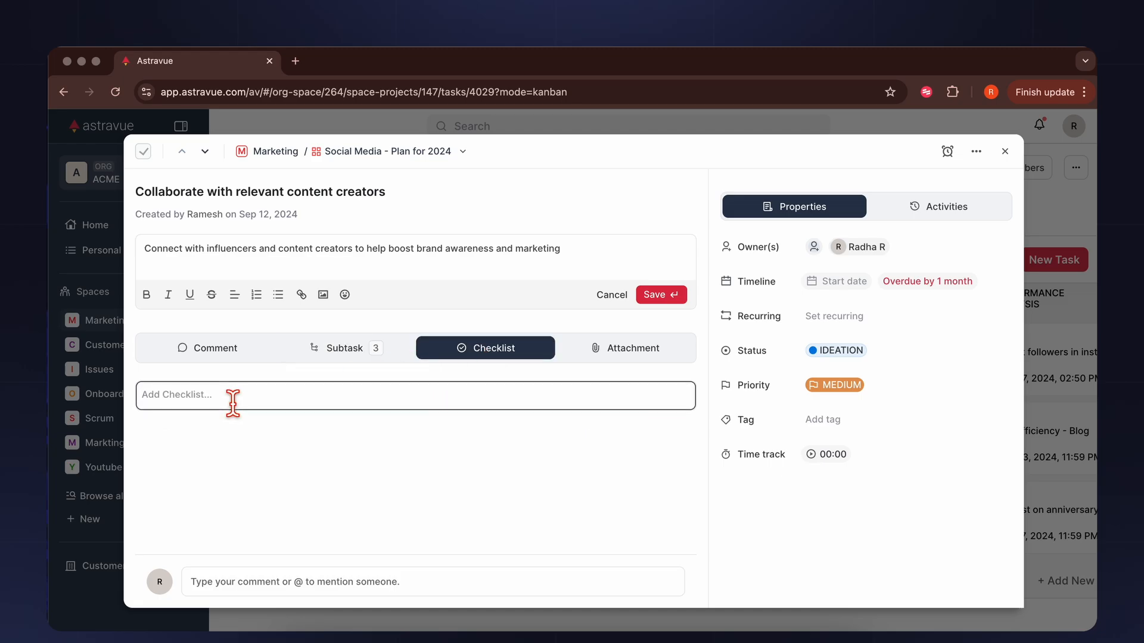
type("Contract document")
key("Return")
left_click(199, 432)
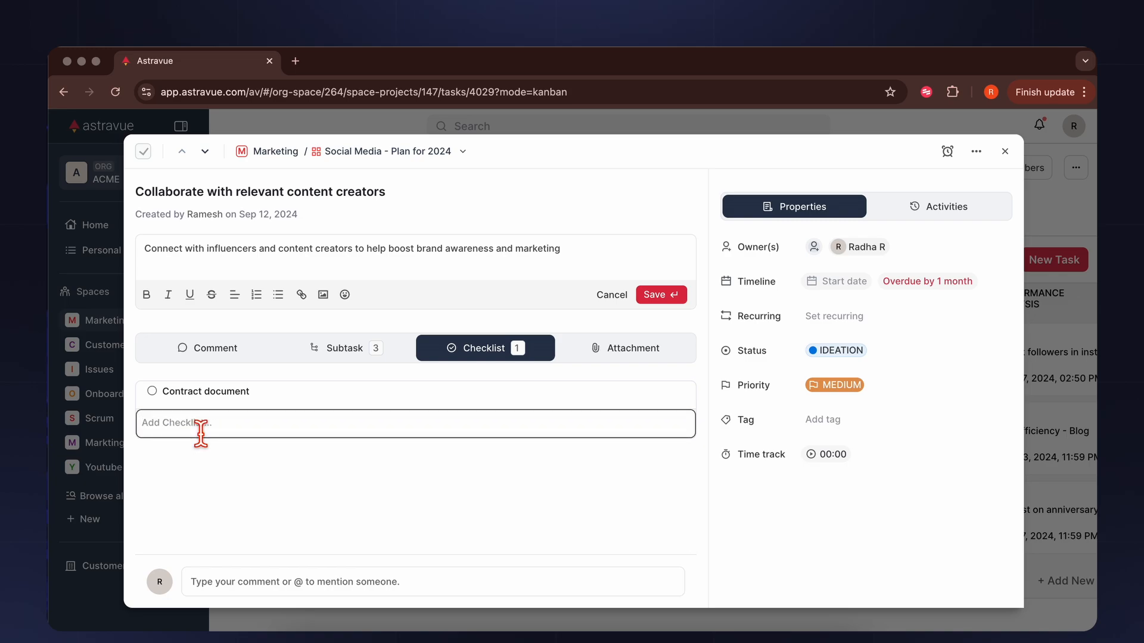
type("Content")
key("Return")
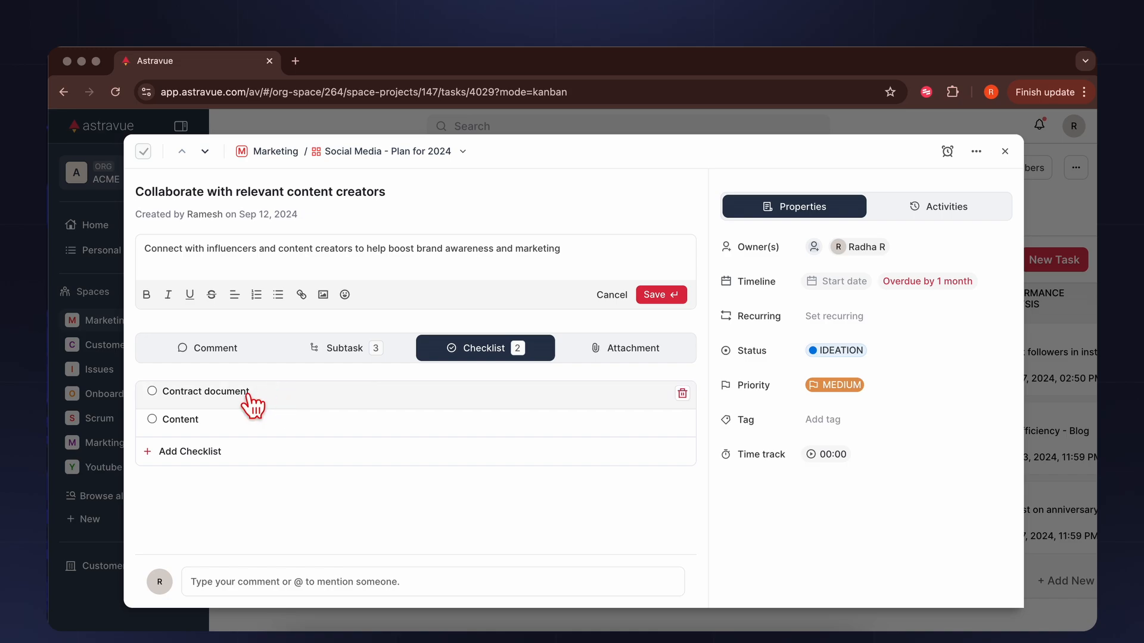
Mark the checklist items "Contract document" and "Content" as complete, and open the task's attachment area
left_click(222, 393)
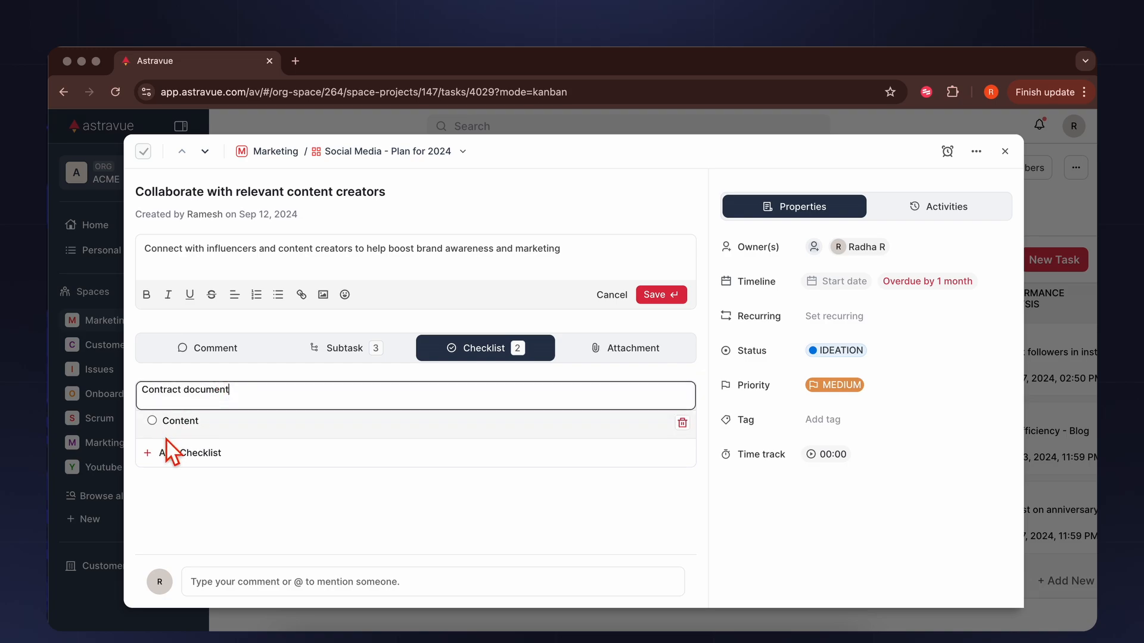
left_click(290, 454)
left_click(152, 391)
left_click(152, 420)
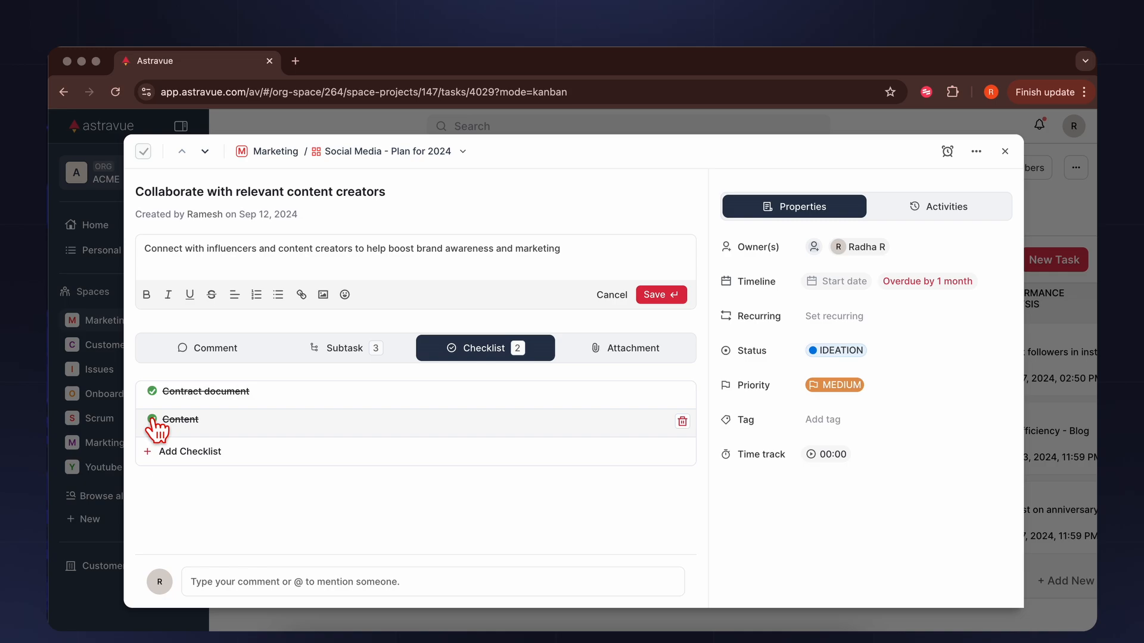
left_click(618, 348)
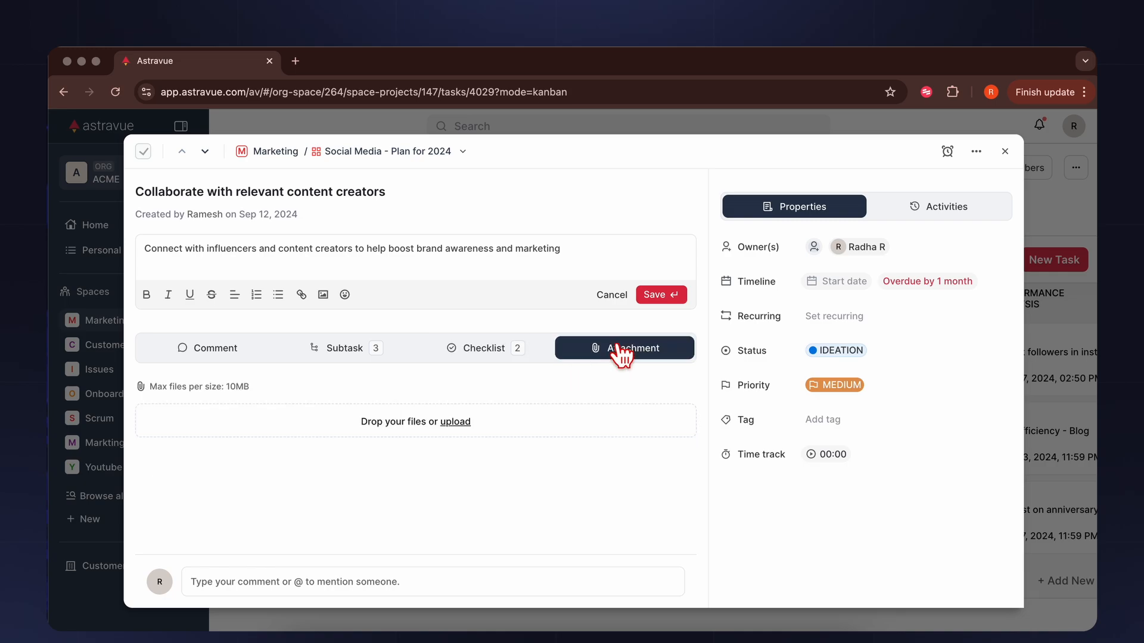
Add the first two available team members as additional owners of the task
left_click(814, 247)
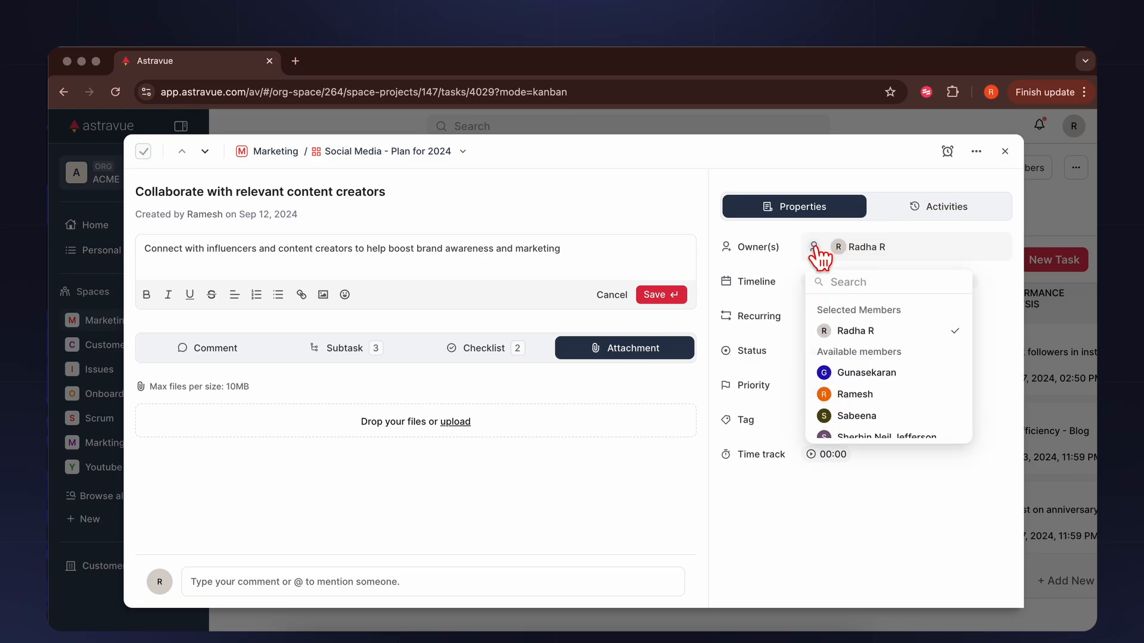
left_click(865, 373)
left_click(858, 394)
left_click(777, 542)
Set the task's start date to Jan 21, 2025, 11:59 PM and its due date to Dec 6, 2024
left_click(853, 283)
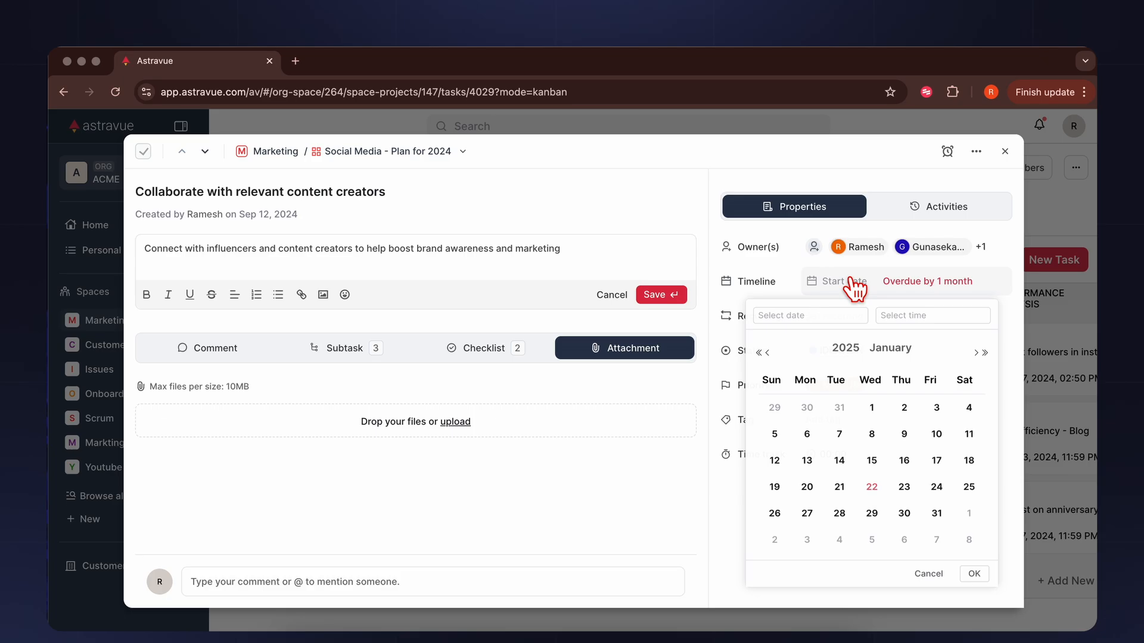
left_click(839, 493)
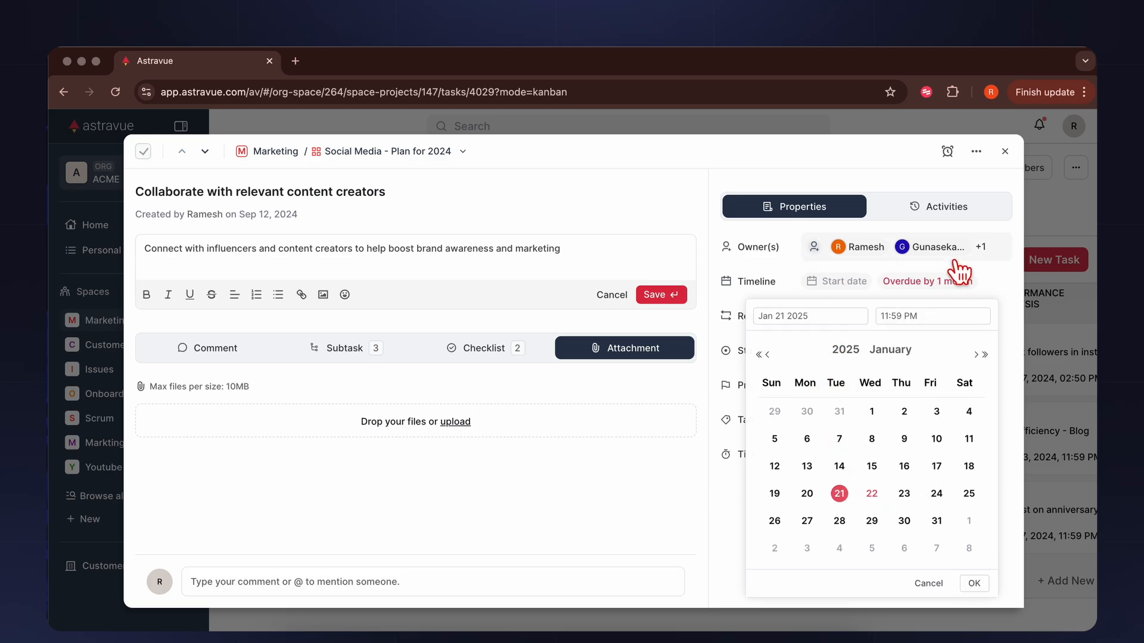
left_click(975, 583)
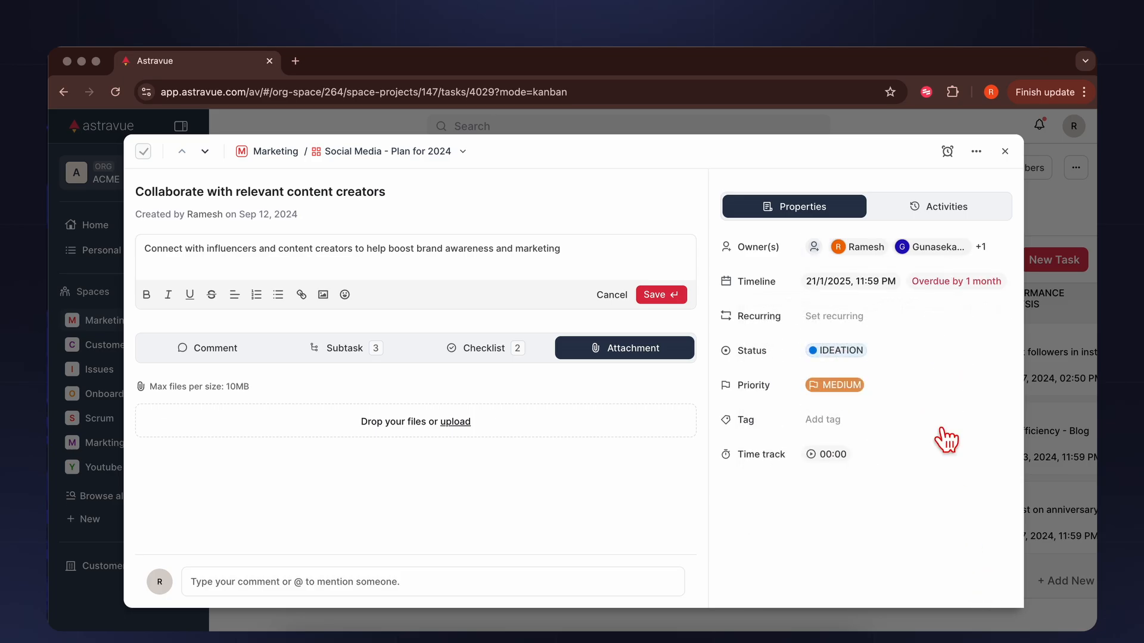
left_click(938, 293)
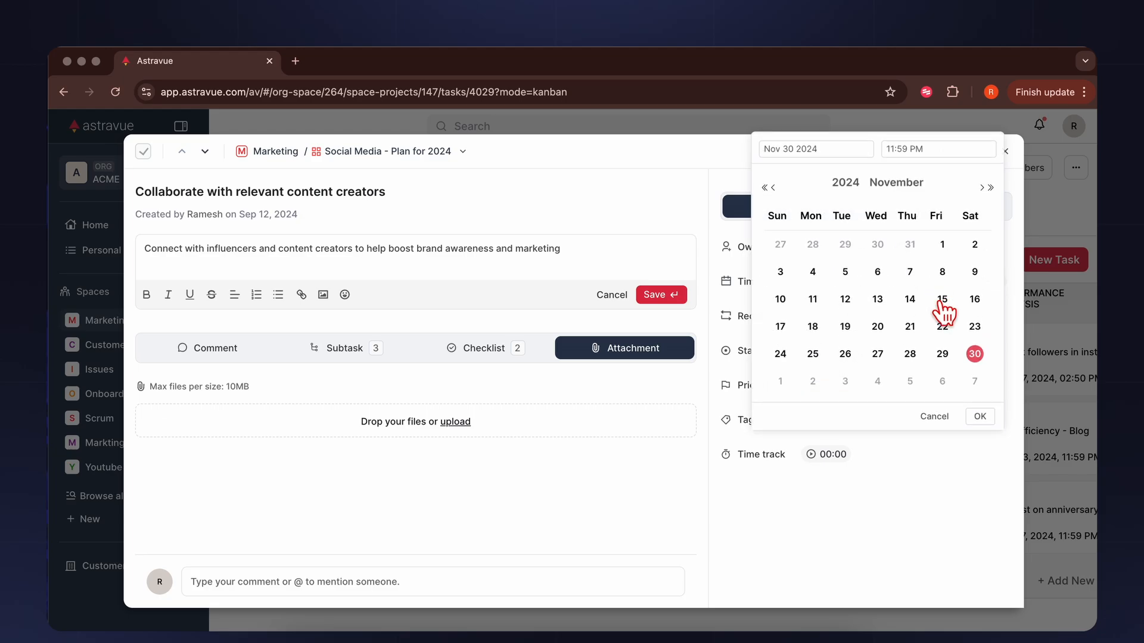
left_click(943, 384)
left_click(977, 417)
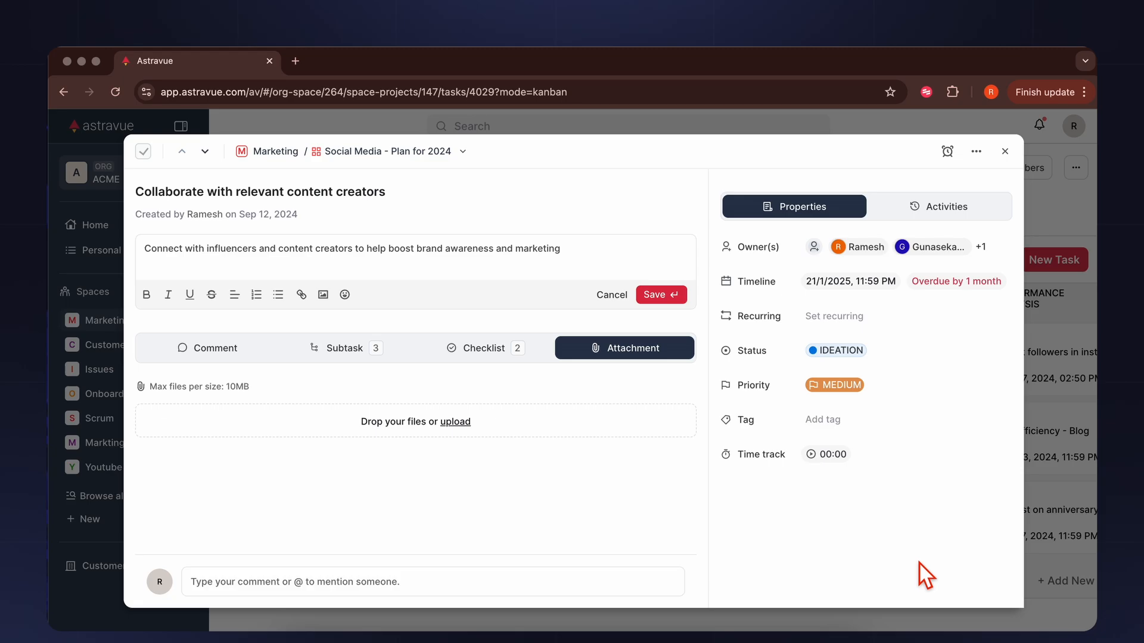
View the task's recurrence settings and close them without saving
left_click(829, 317)
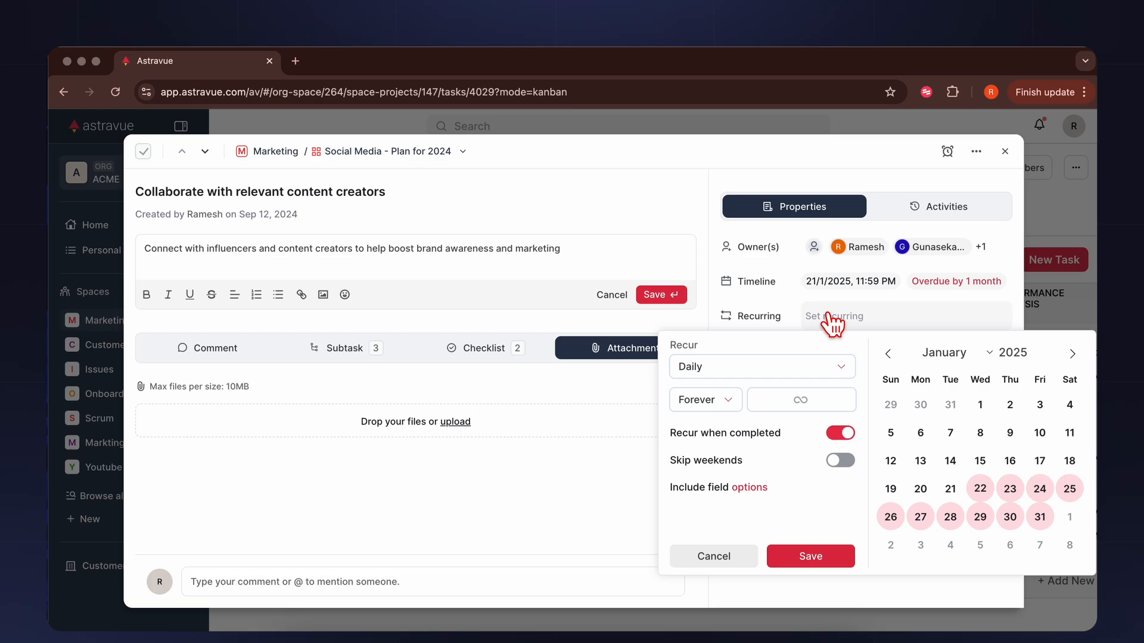
left_click(706, 558)
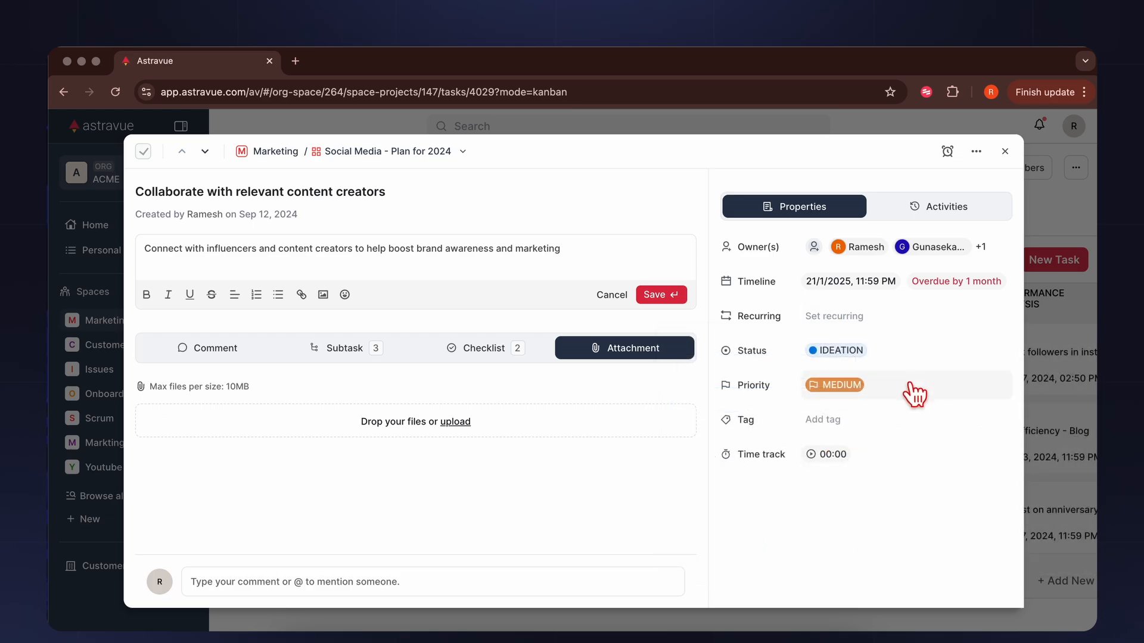
Change the task's status to CONTENT CREATION and its priority to HIGH
left_click(843, 353)
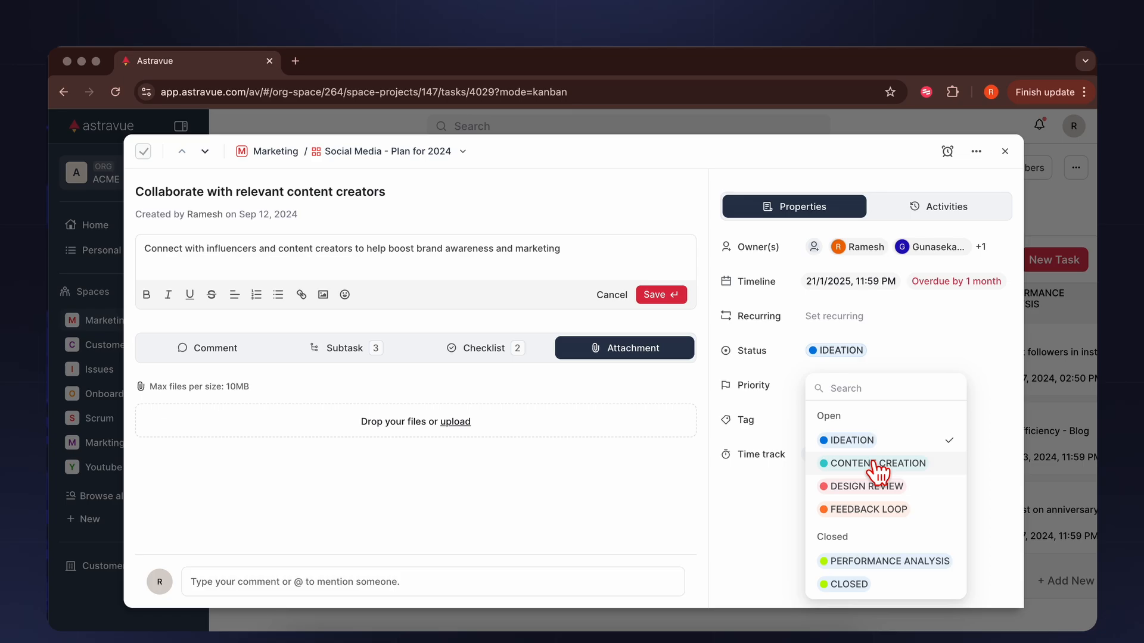
left_click(872, 463)
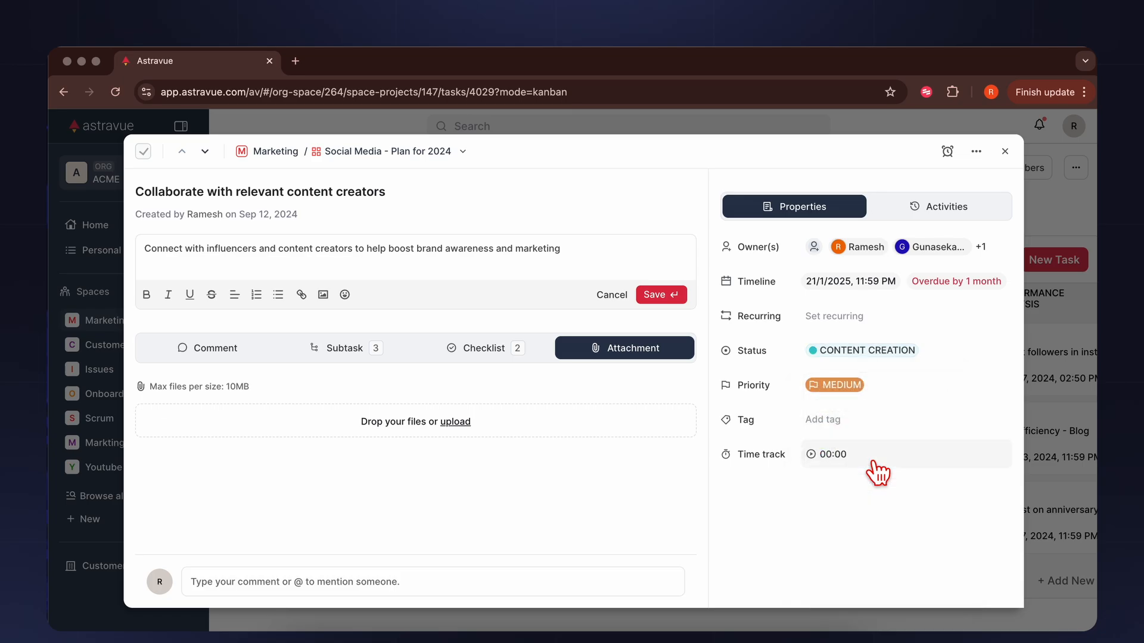
left_click(841, 386)
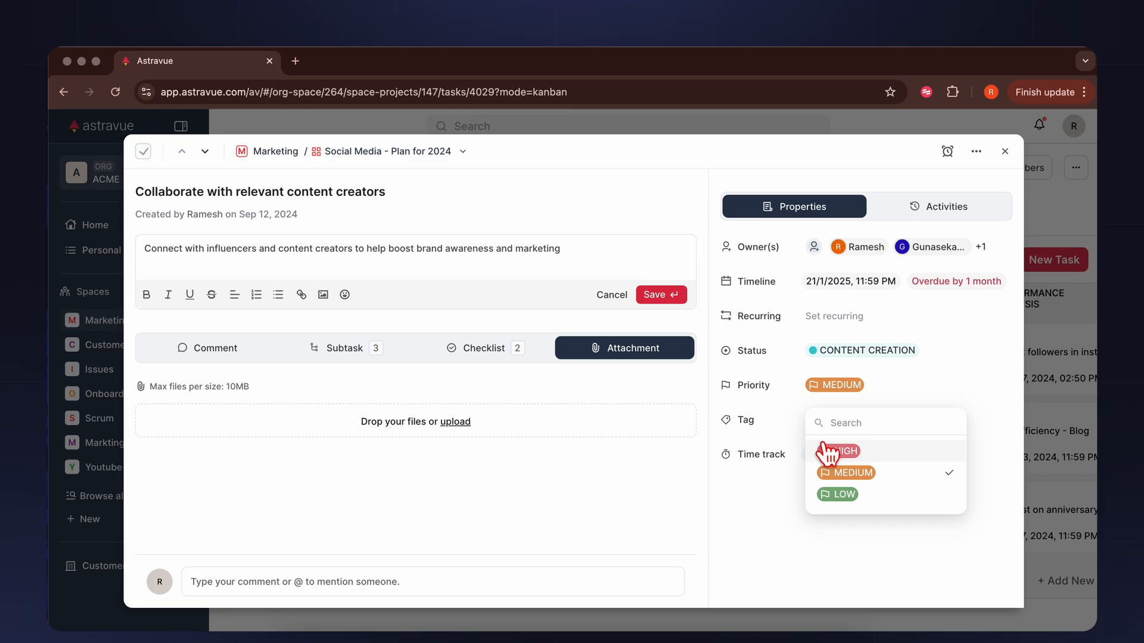
left_click(828, 452)
Tag the task as "short video" and close the tag list
left_click(852, 422)
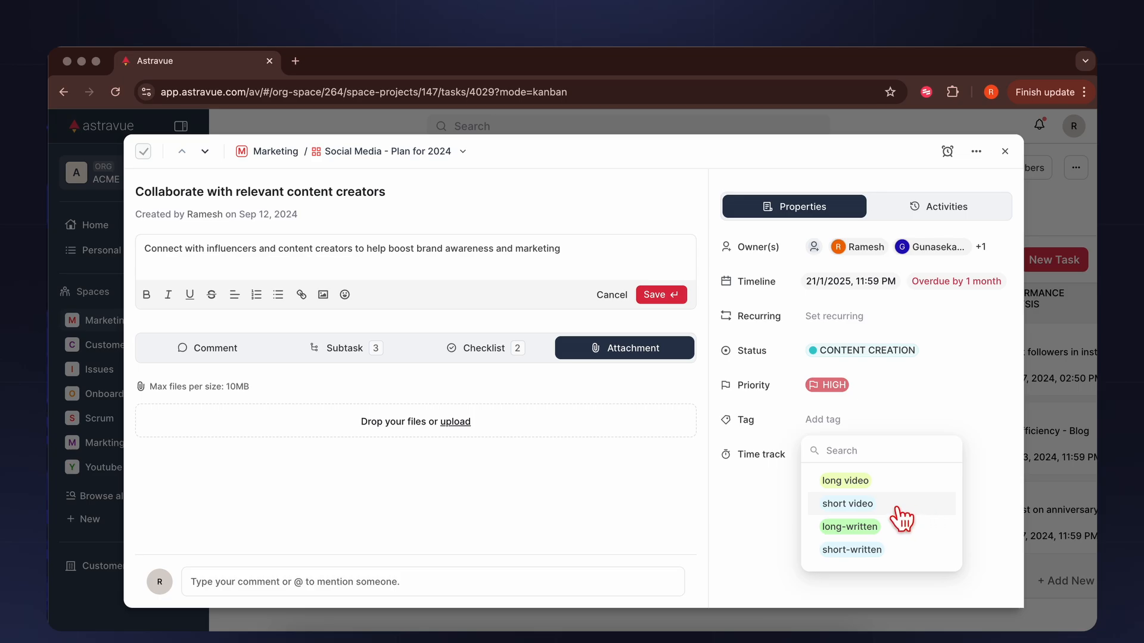
left_click(896, 508)
left_click(757, 534)
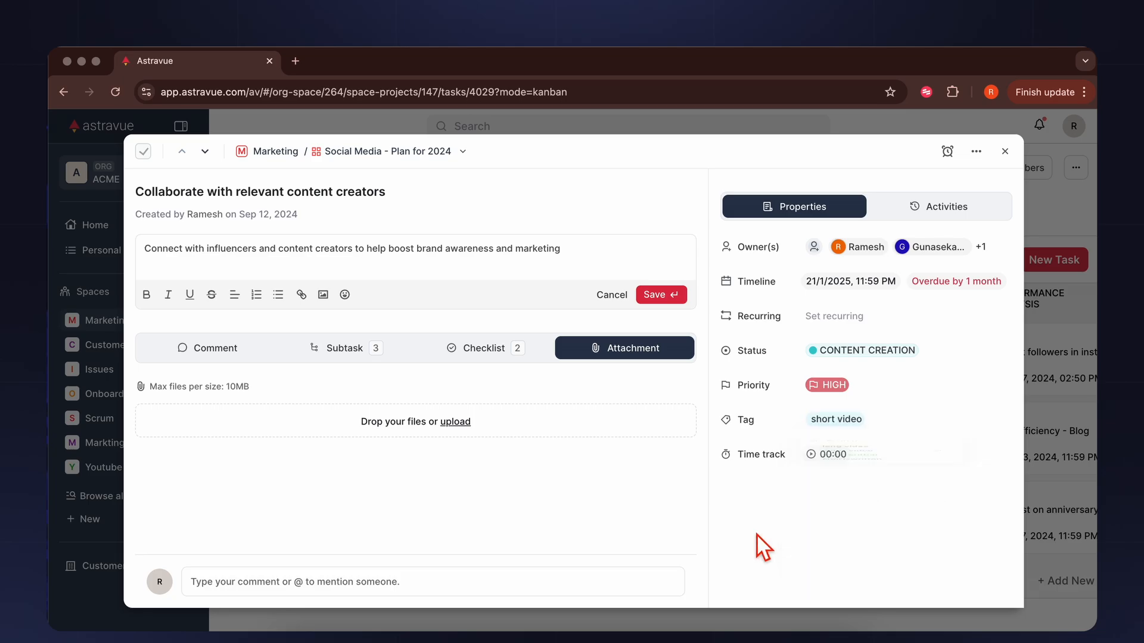
Log a manual time entry of 2 hours on the task and mark it as billable
left_click(834, 450)
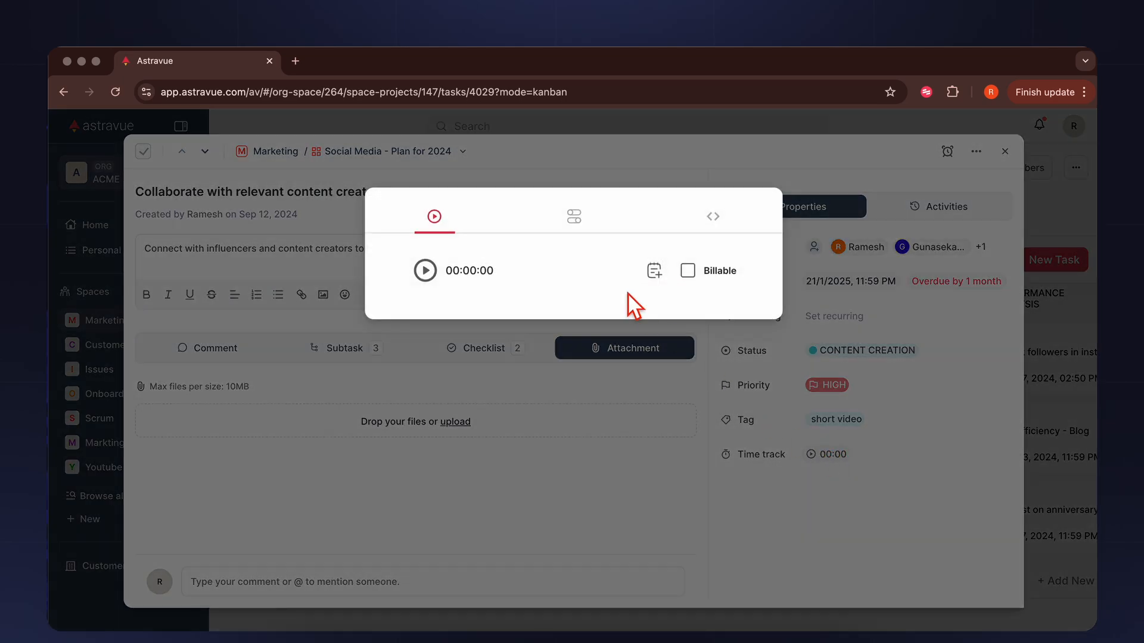
left_click(572, 219)
left_click(527, 280)
type("2hours")
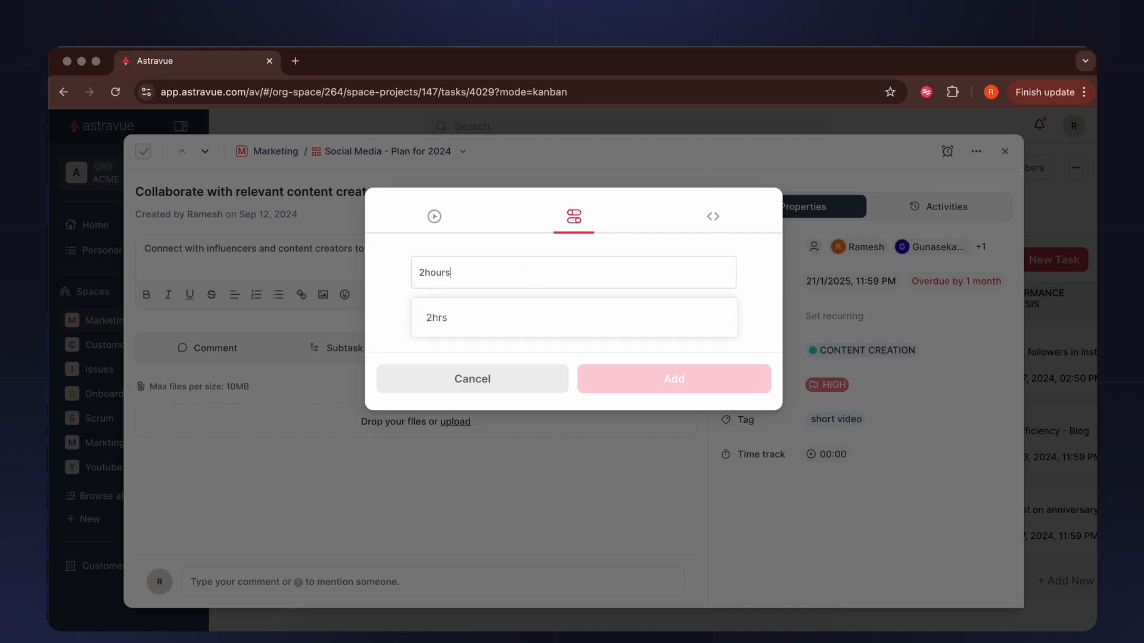
left_click(497, 324)
left_click(698, 320)
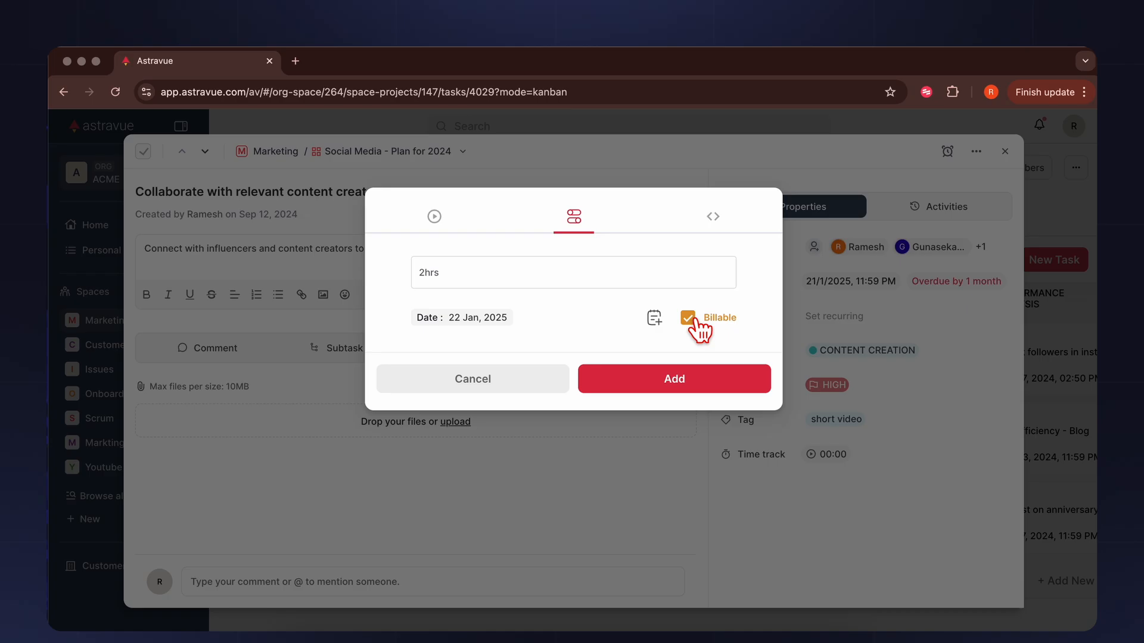
left_click(671, 381)
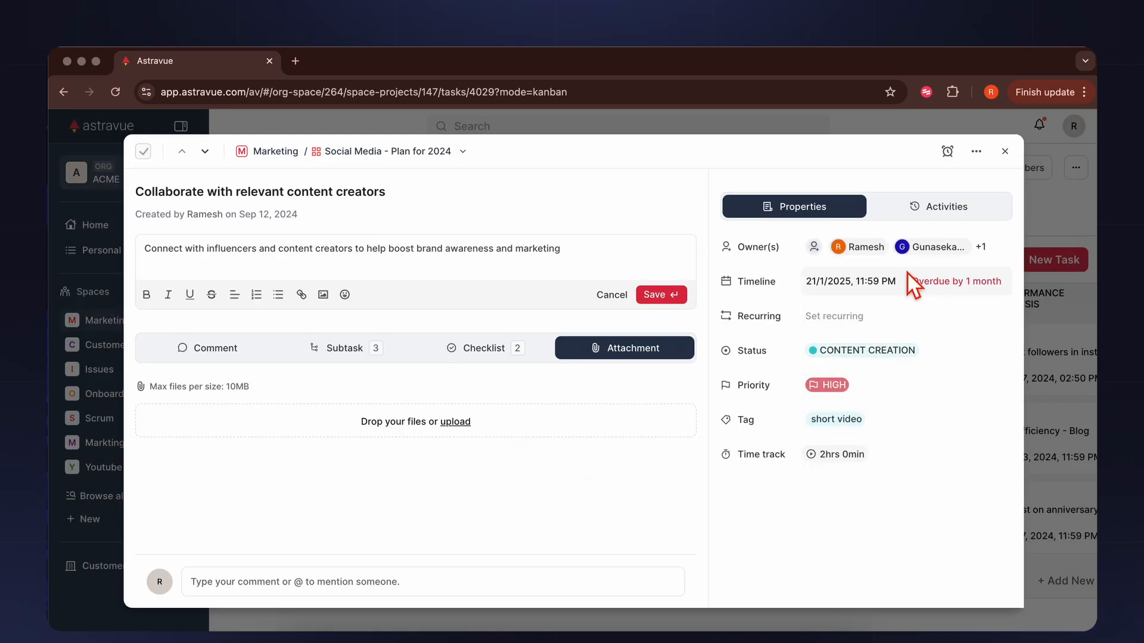
Review the task's activity history, then return to its properties
left_click(953, 205)
scroll(853, 463, "down", 2)
scroll(852, 463, "up", 2)
scroll(852, 463, "down", 6)
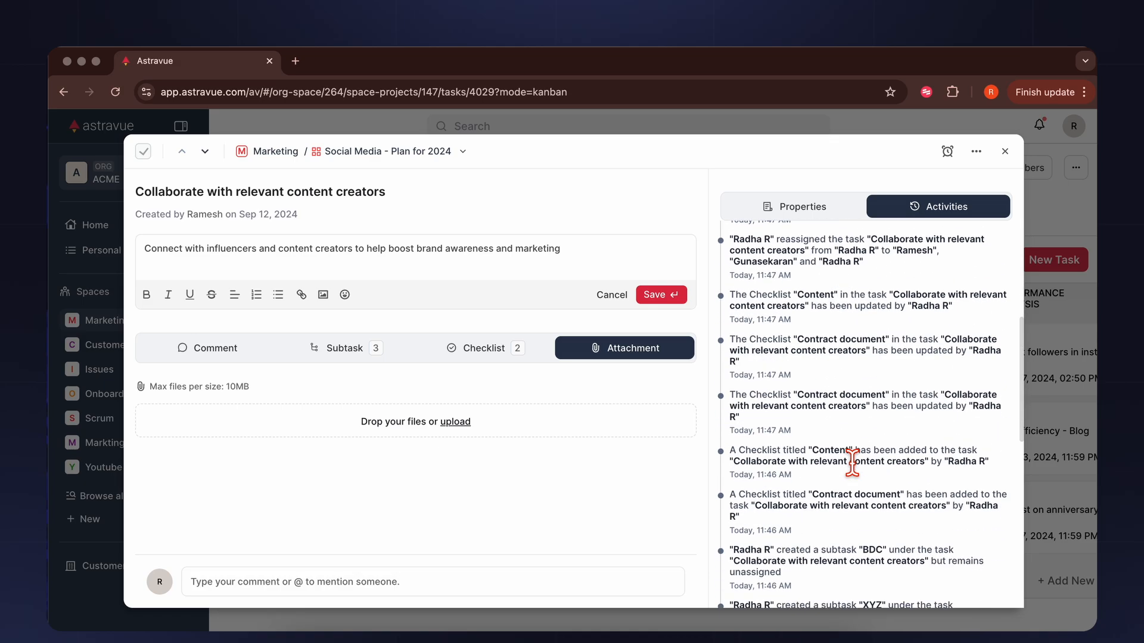
scroll(845, 453, "up", 5)
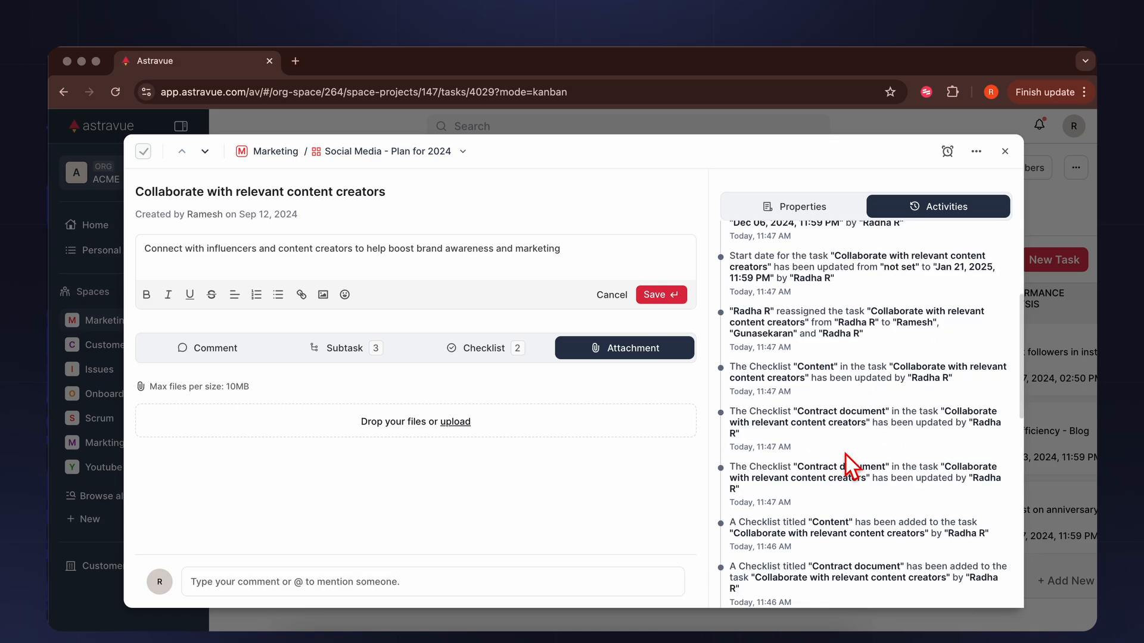
scroll(858, 412, "down", 10)
scroll(855, 414, "up", 10)
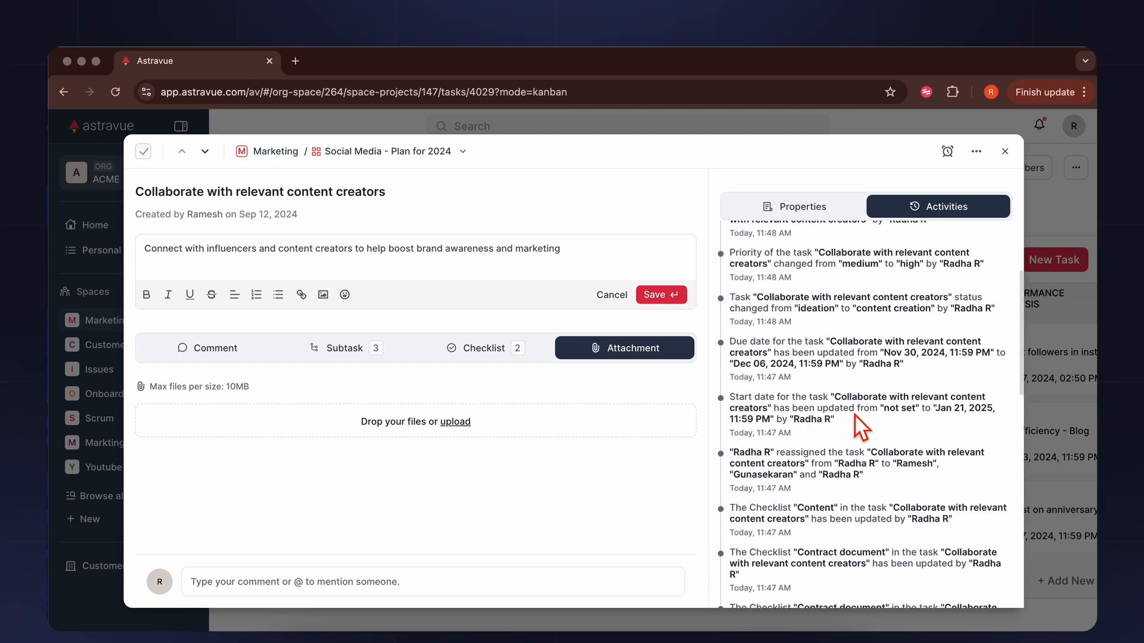
left_click(825, 203)
Try to open the task's reminders, then move its due date to Feb 13, 2025
left_click(948, 151)
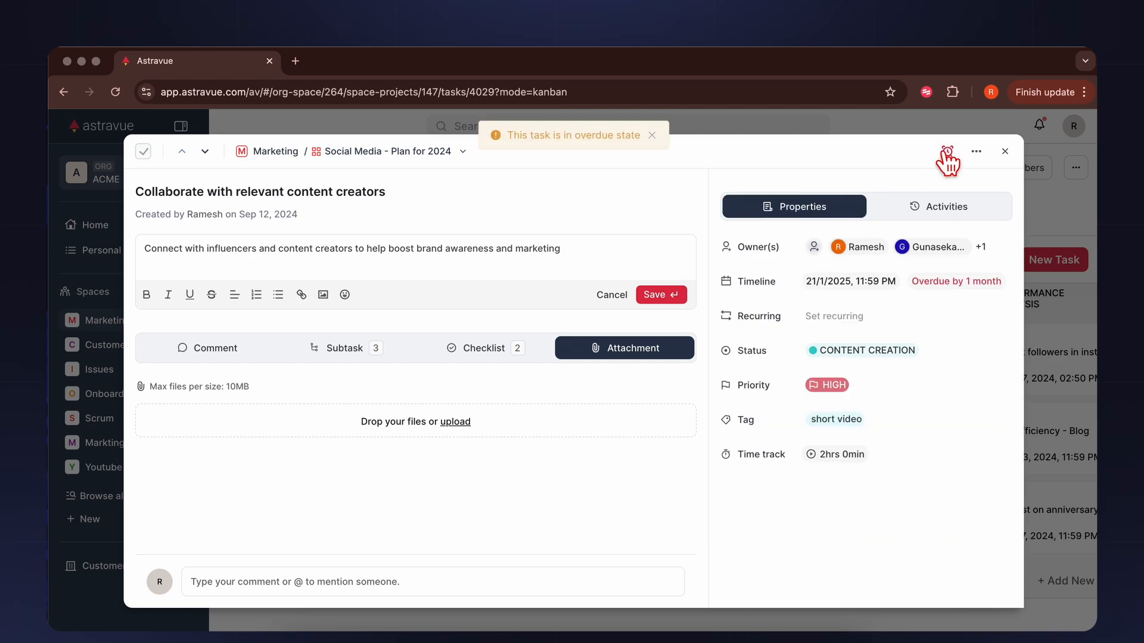
mouse_move(961, 292)
left_click(953, 287)
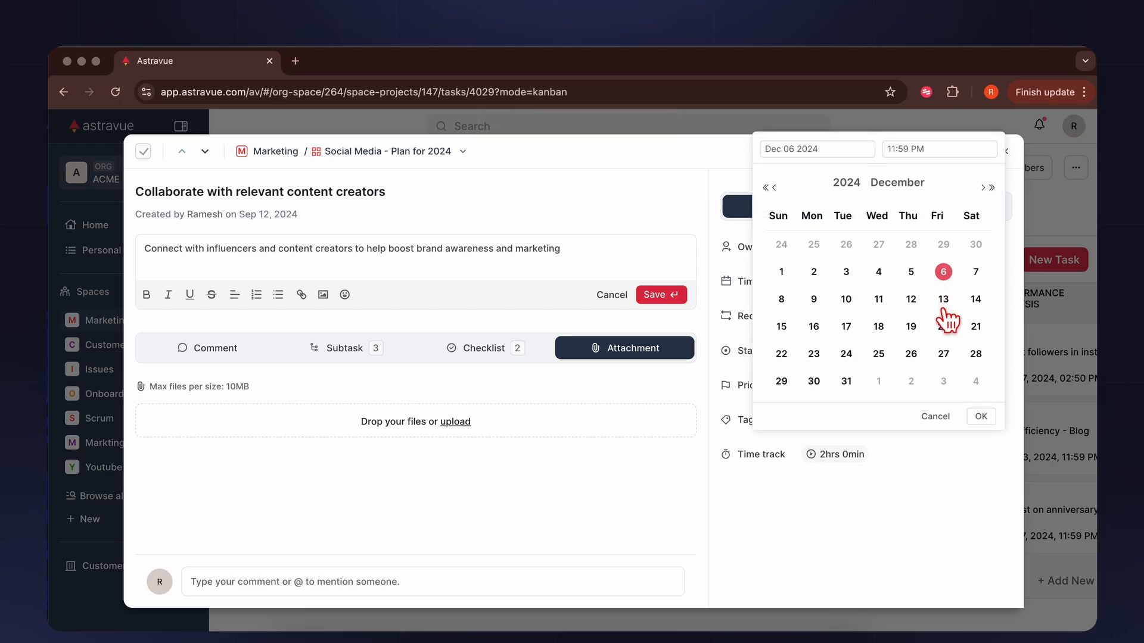
left_click(983, 189)
left_click(983, 189)
left_click(911, 299)
left_click(980, 417)
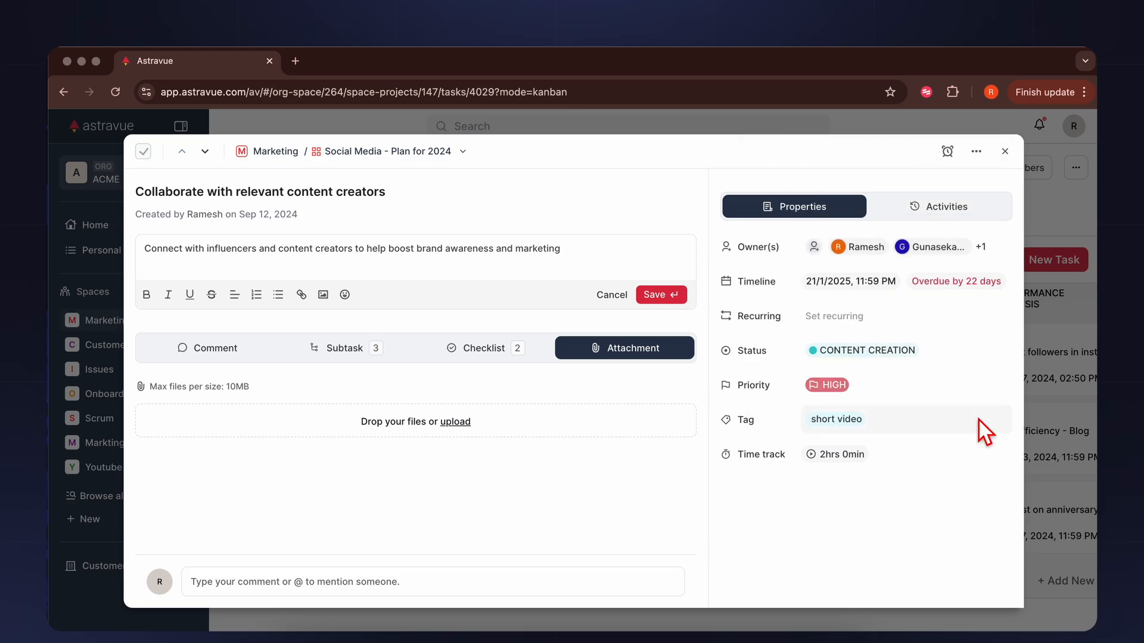
Add a due-date-based reminder that notifies the owners 4 days before the due date
left_click(947, 151)
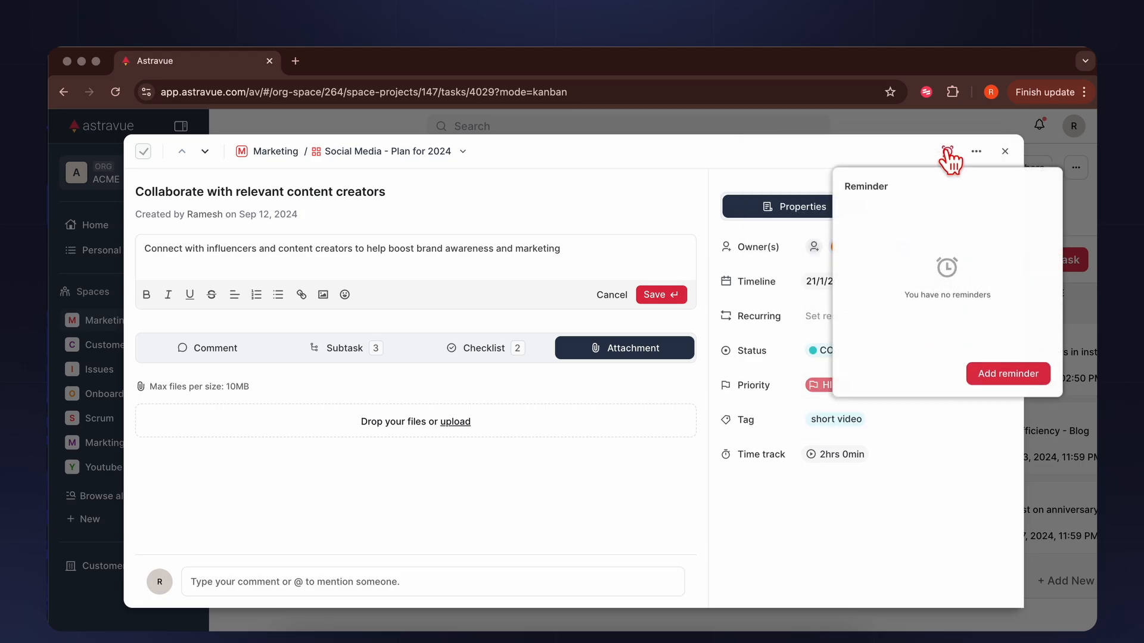
left_click(1003, 375)
left_click(936, 250)
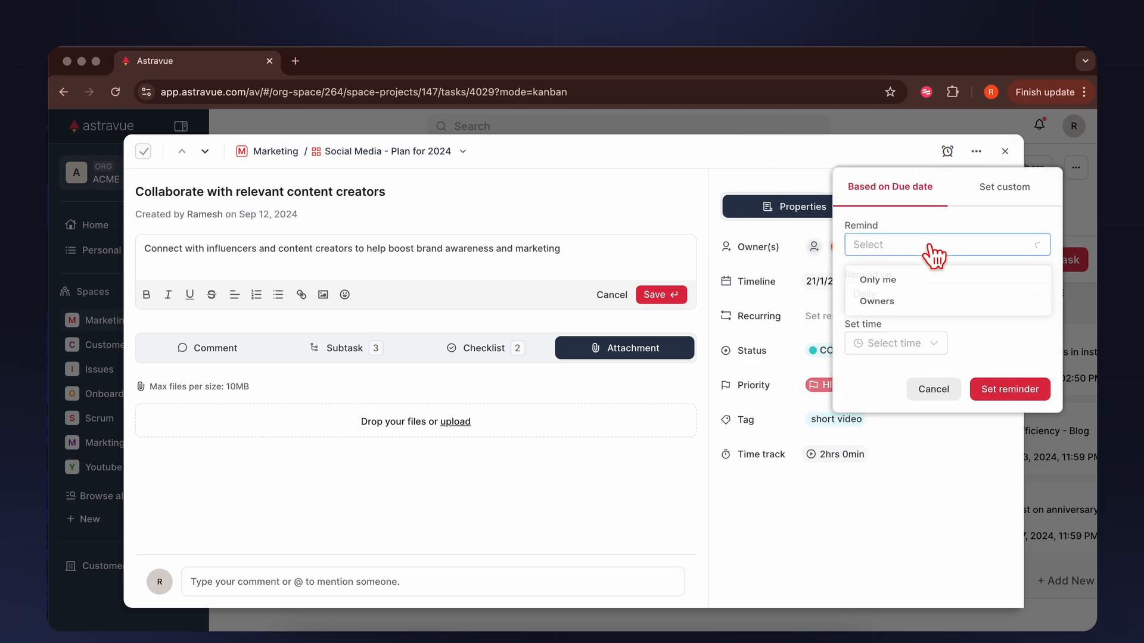
left_click(923, 310)
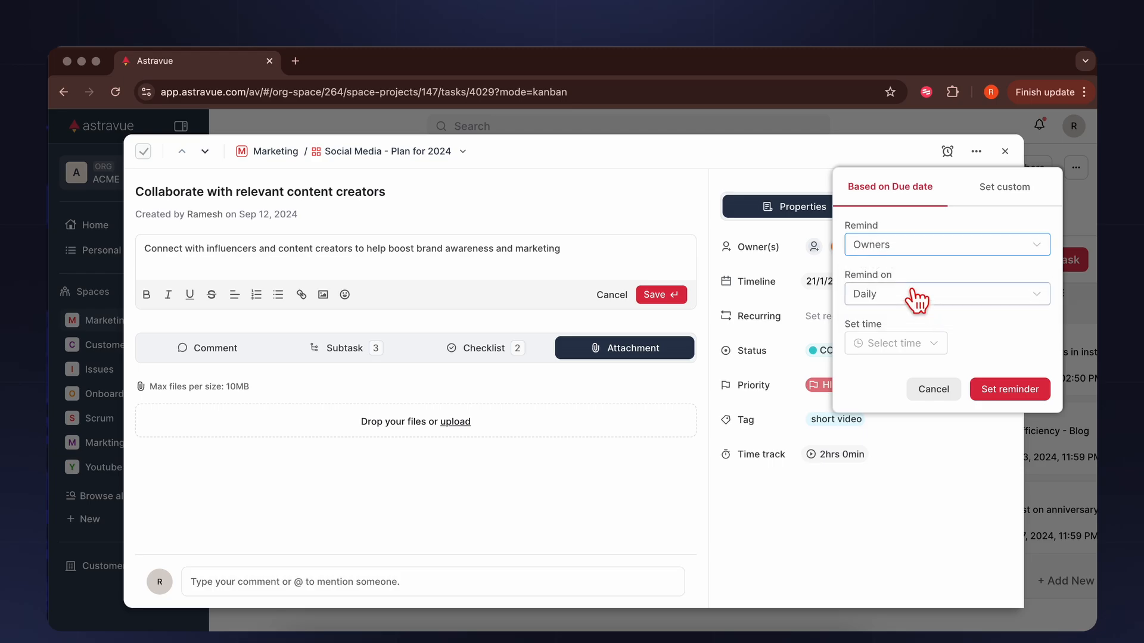
left_click(913, 296)
left_click(920, 380)
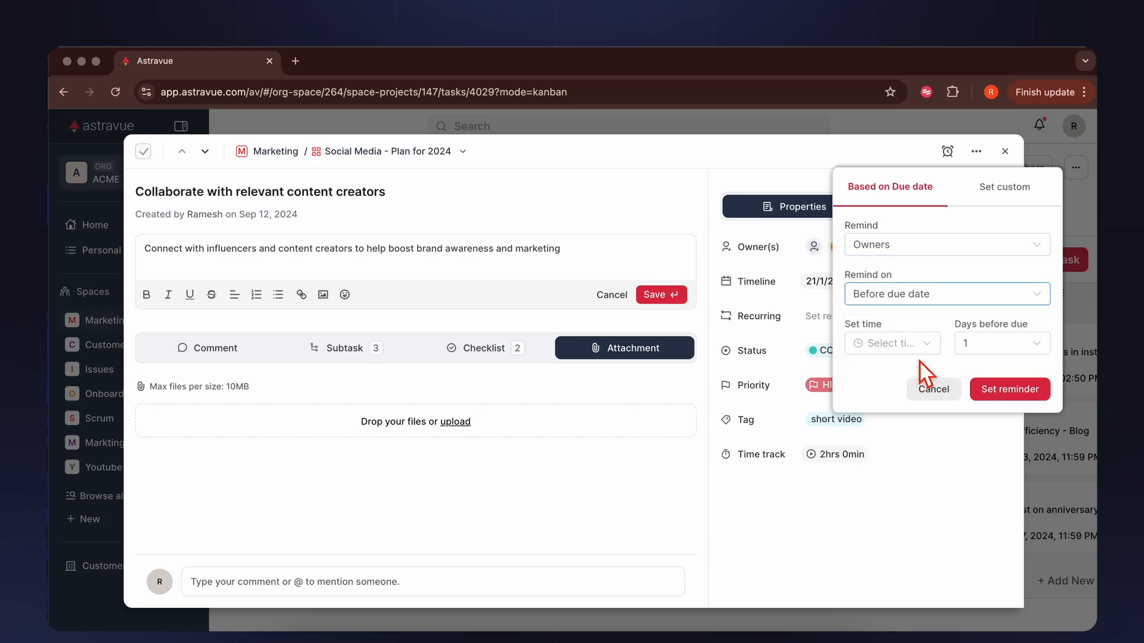
left_click(992, 346)
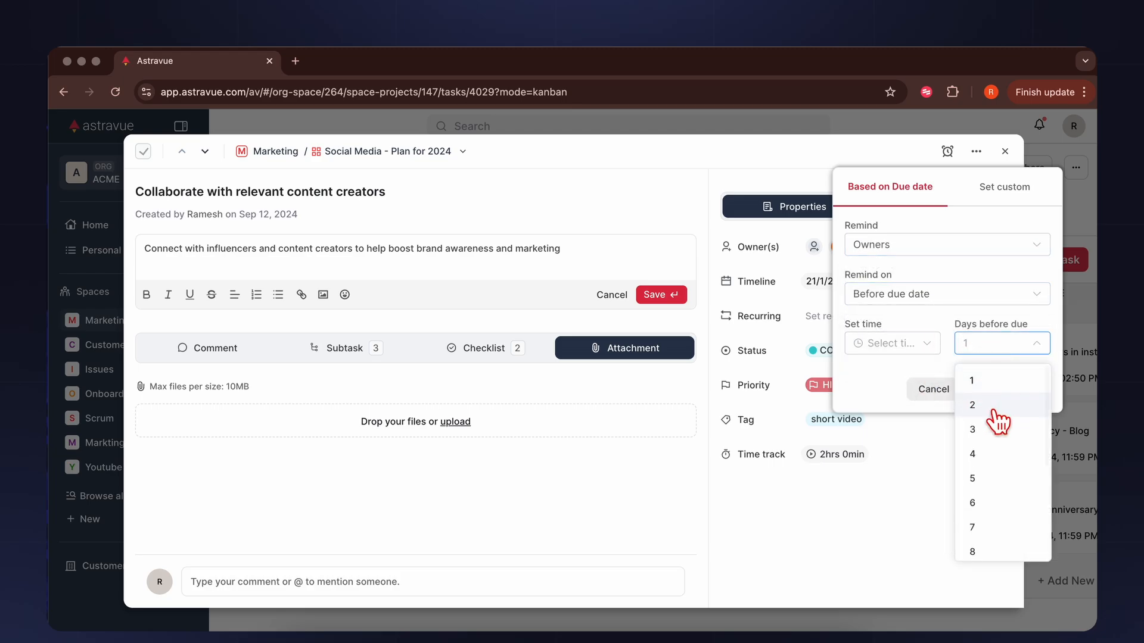
left_click(990, 455)
left_click(1011, 391)
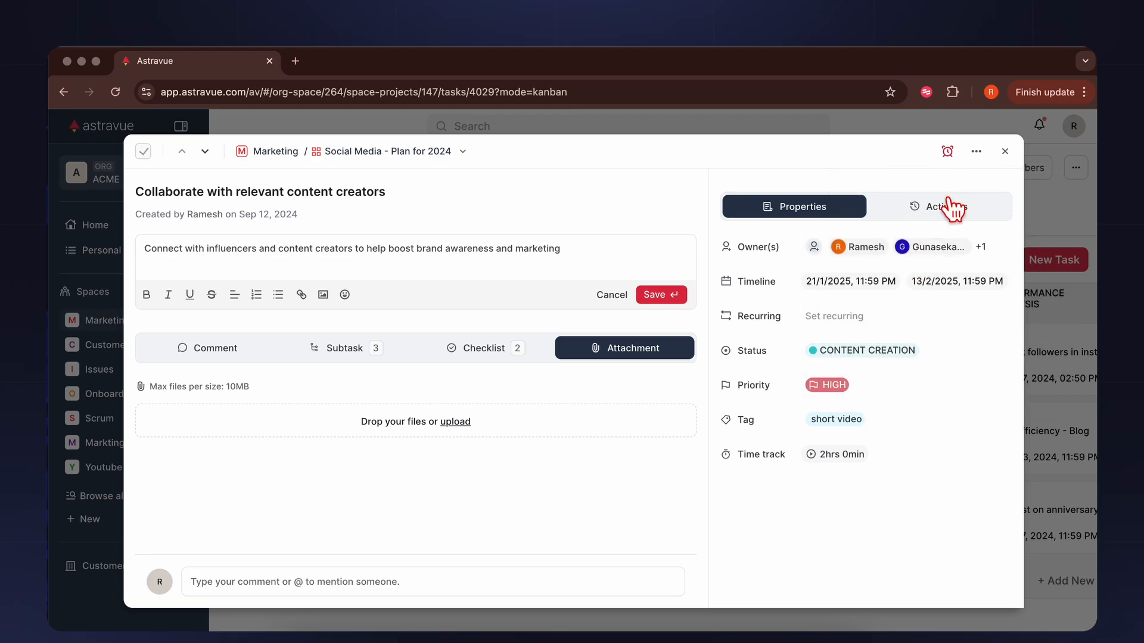
Add a custom reminder for "Only me" on 28-01-2025 at 01:00 PM
left_click(948, 152)
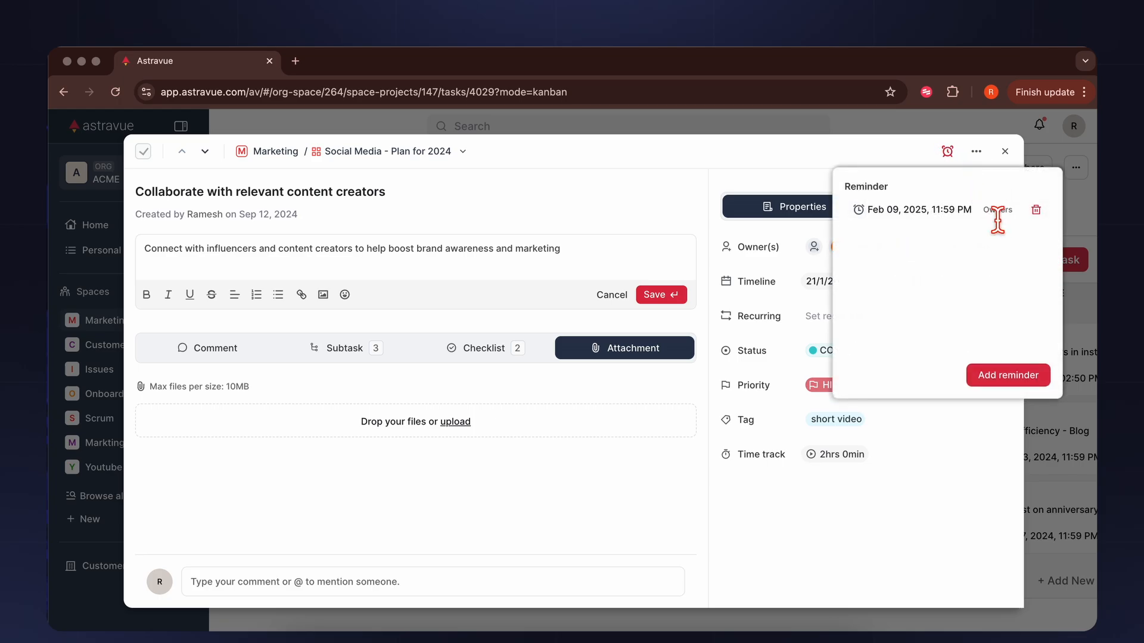
left_click(989, 377)
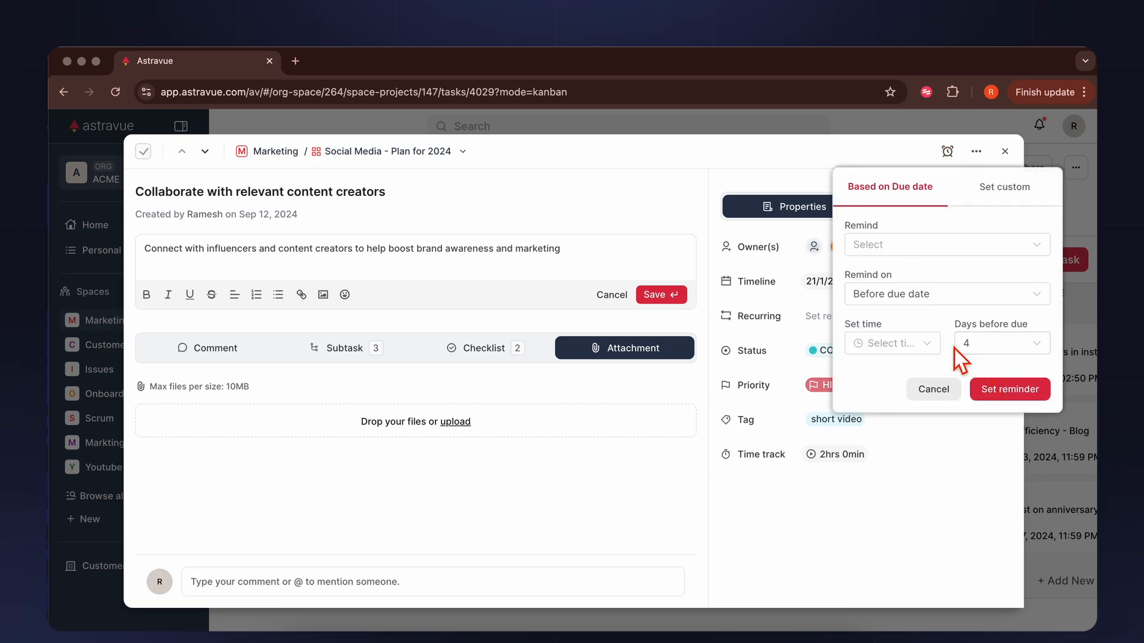
left_click(1005, 187)
left_click(936, 249)
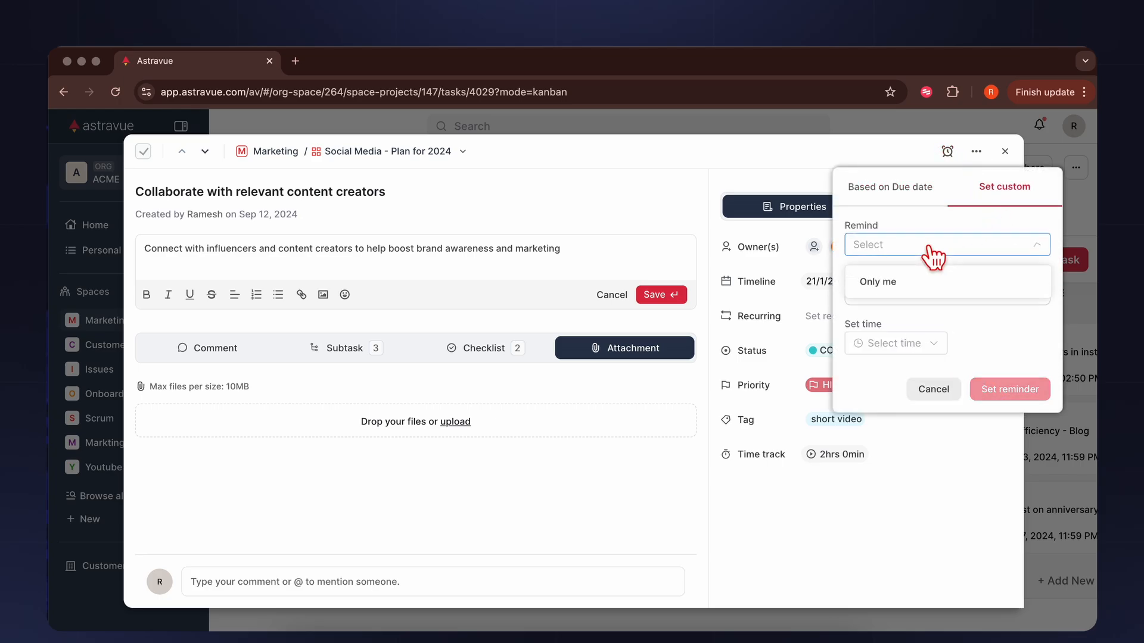
left_click(918, 292)
left_click(919, 298)
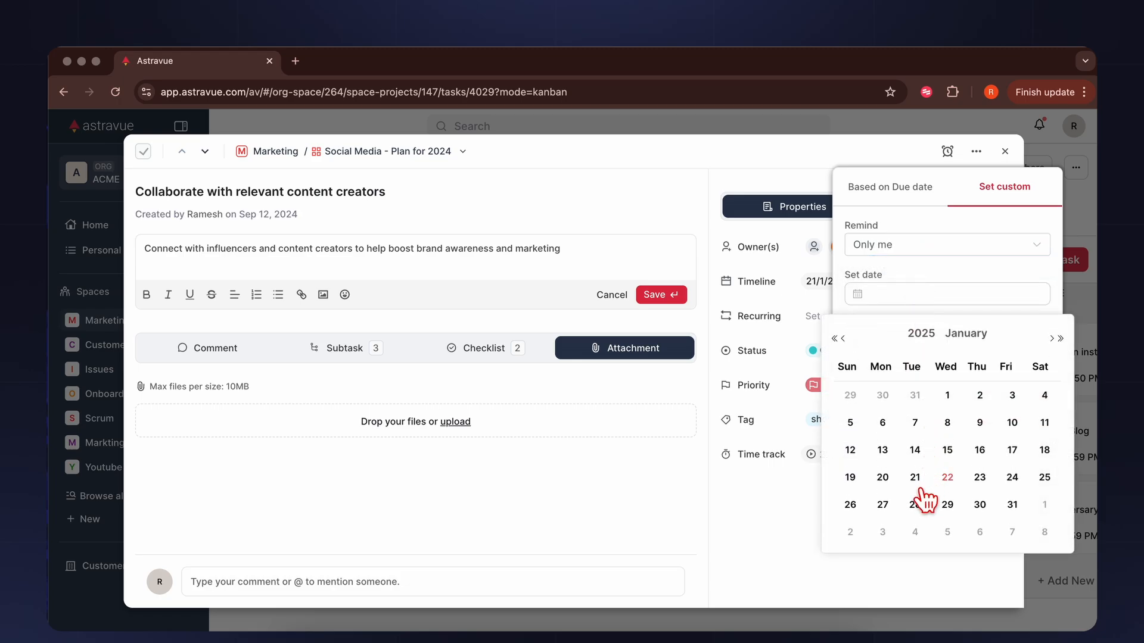
left_click(917, 502)
left_click(916, 348)
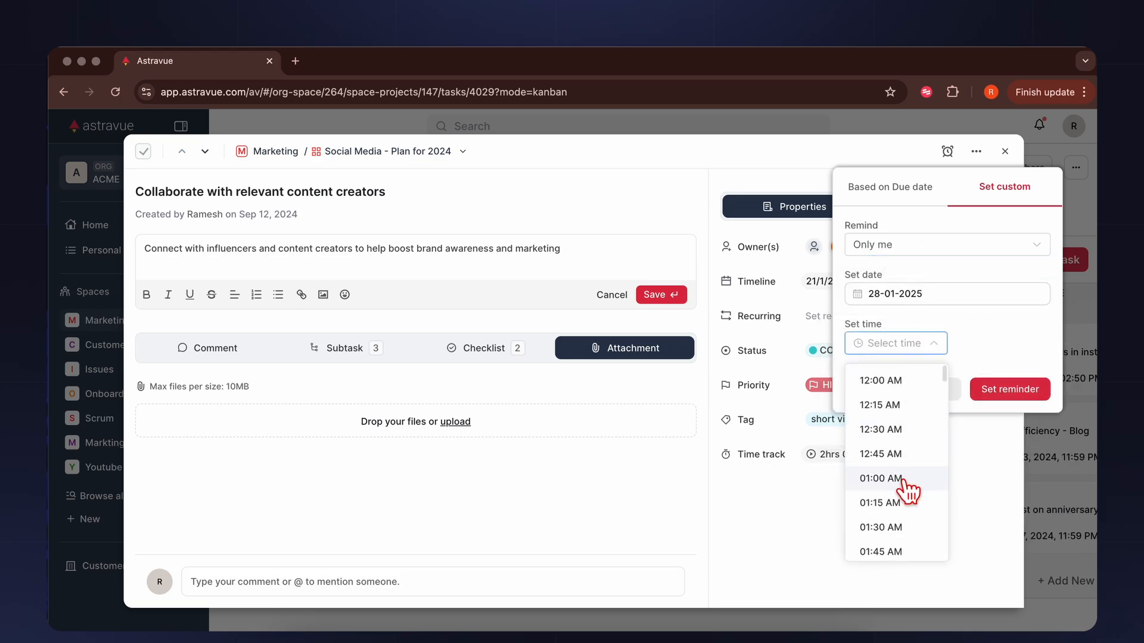
scroll(903, 462, "down", 10)
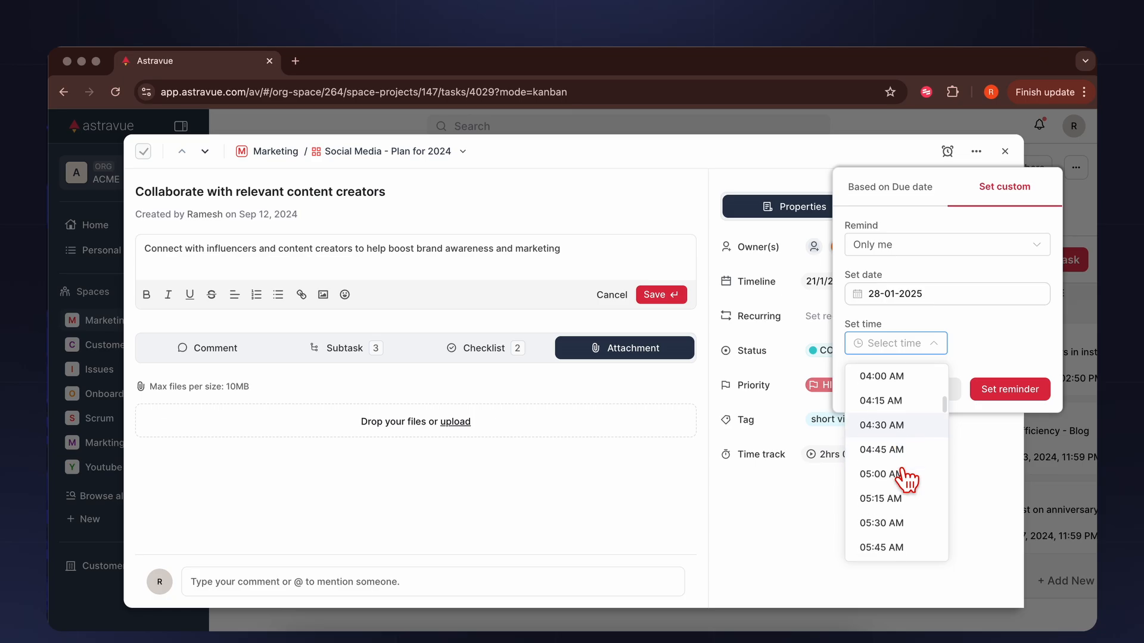
scroll(909, 477, "down", 6)
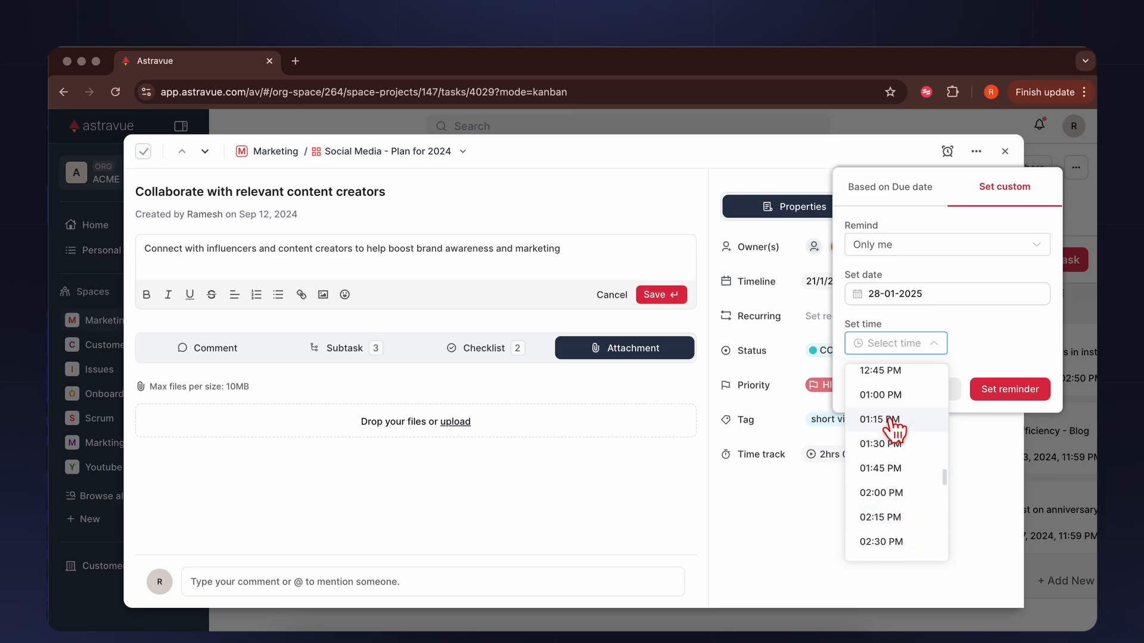
left_click(886, 395)
left_click(1010, 389)
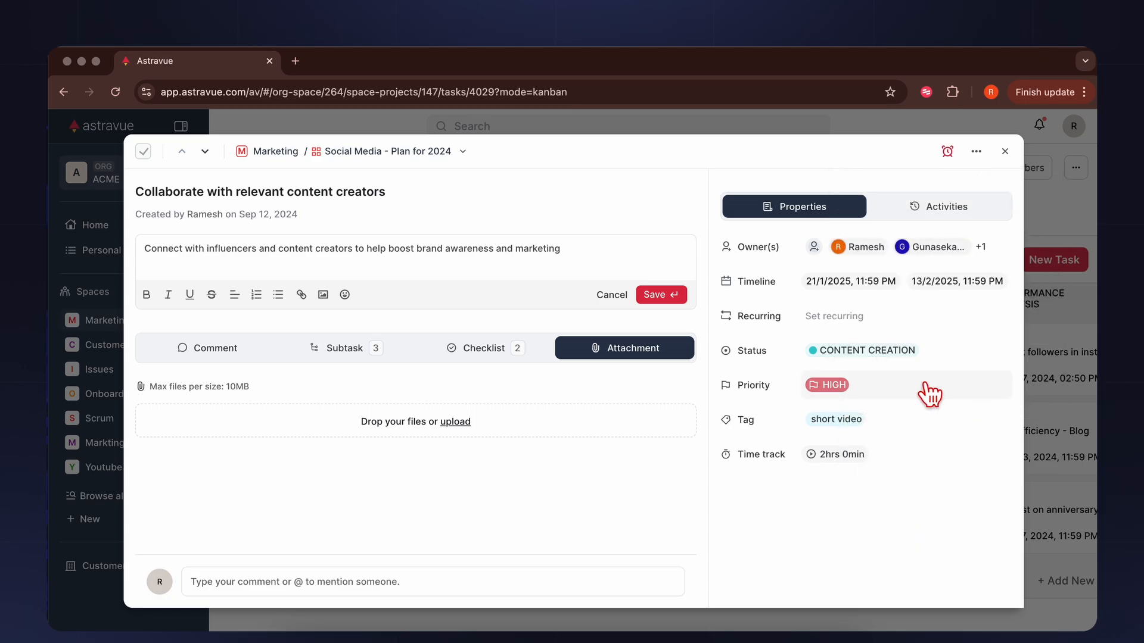
Duplicate the task as "Copy Task", including its tags, attachments, checklists, subtasks and comments
left_click(977, 153)
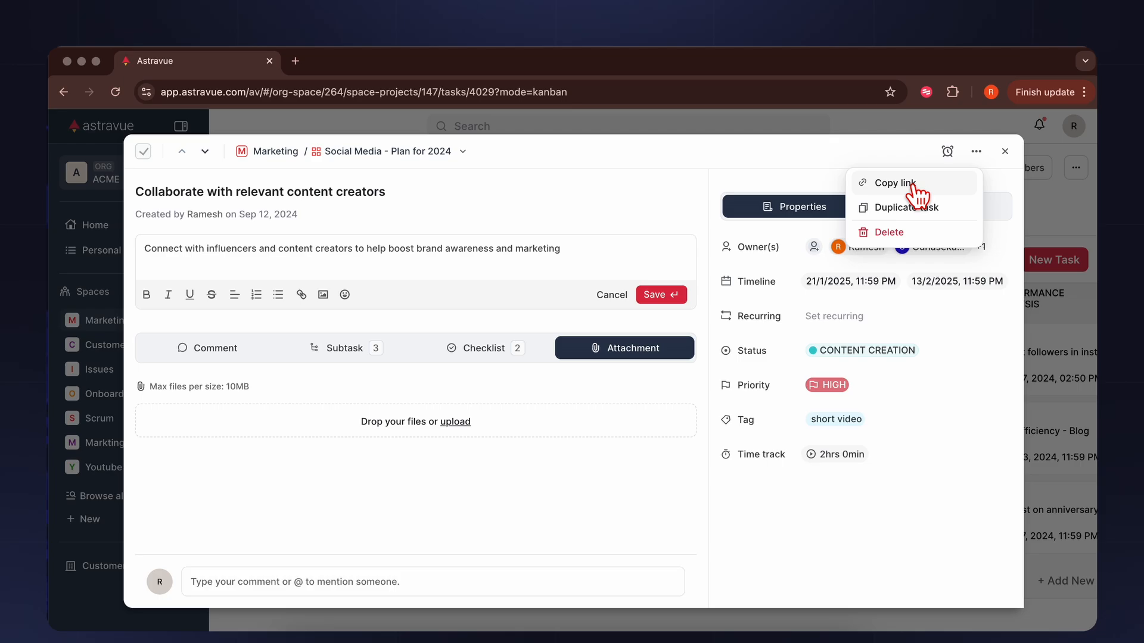
left_click(903, 210)
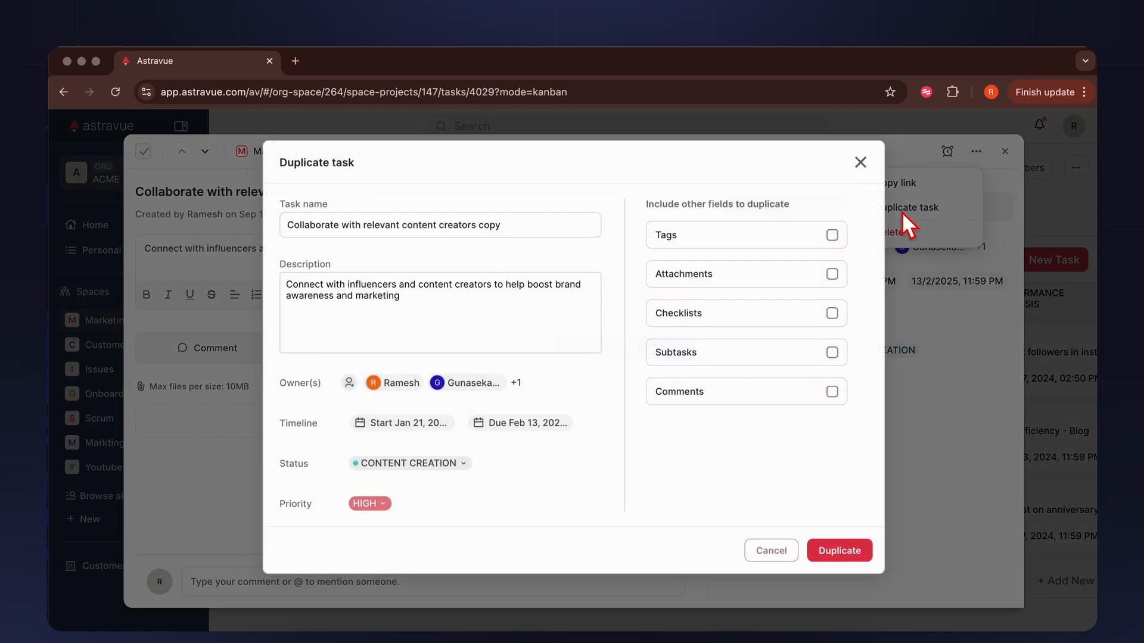
left_click(832, 235)
left_click(833, 274)
left_click(832, 313)
left_click(832, 353)
left_click(832, 392)
left_click_drag(500, 227, 288, 236)
type("Cop")
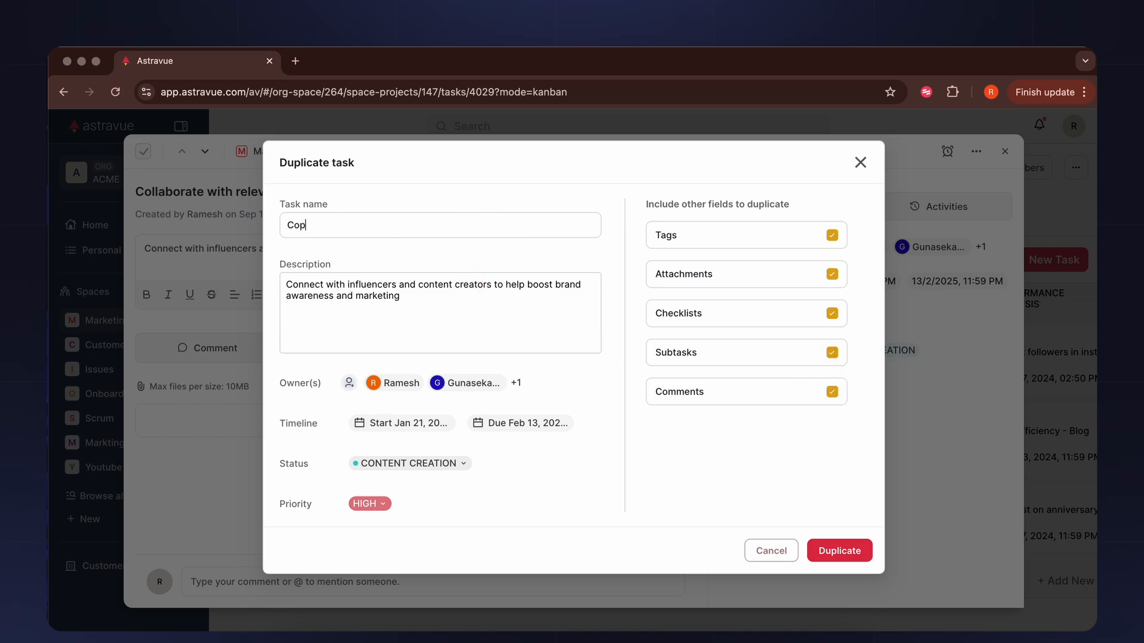
type("y Task")
left_click(836, 549)
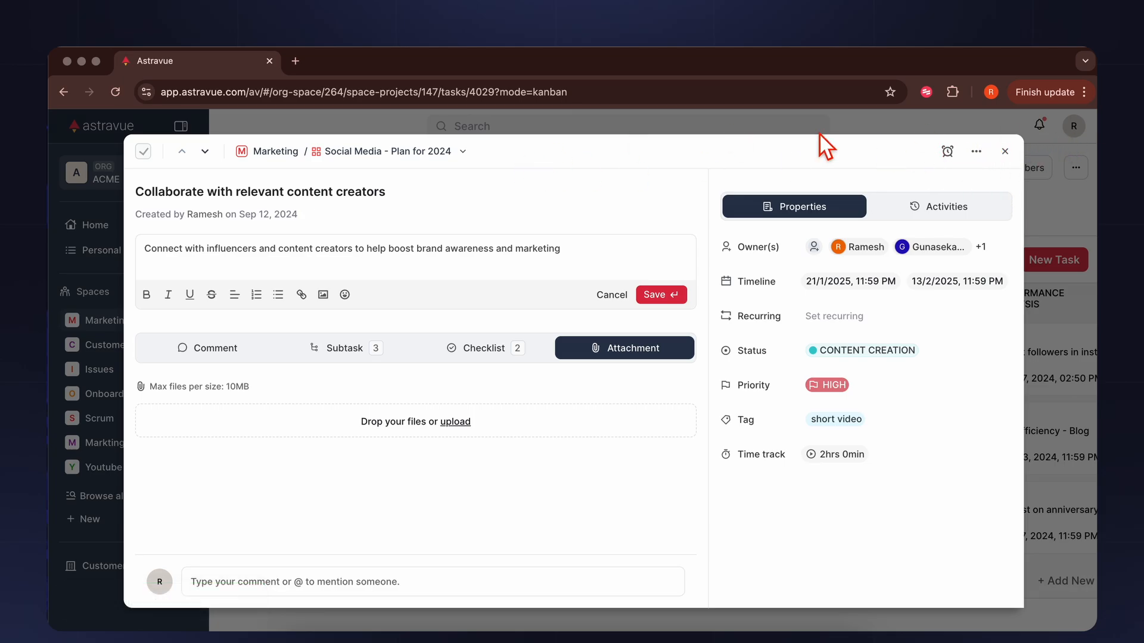
Examine the active projects the task can be moved to, including those under Customer Consultations, and close the task without moving it
left_click(463, 152)
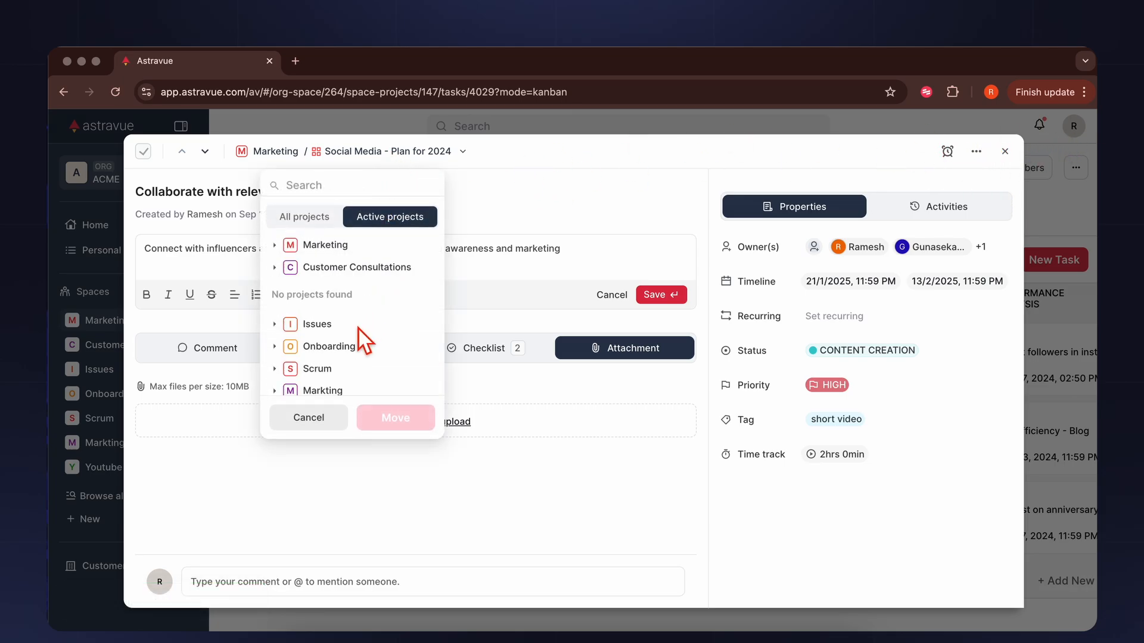
scroll(358, 327, "down", 3)
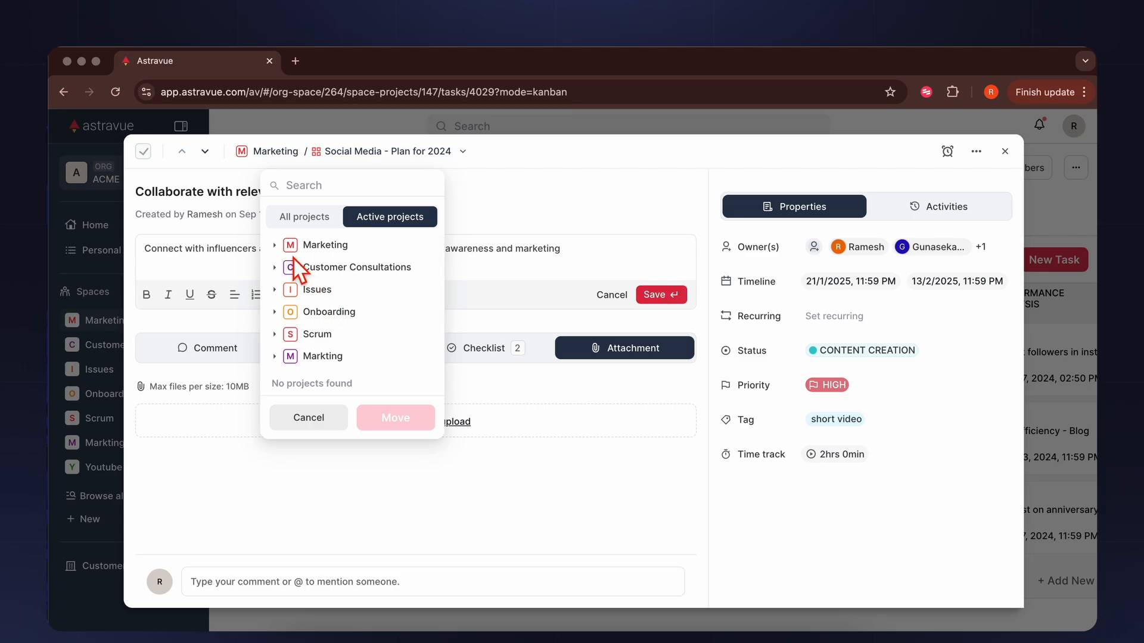
left_click(278, 264)
scroll(345, 352, "down", 2)
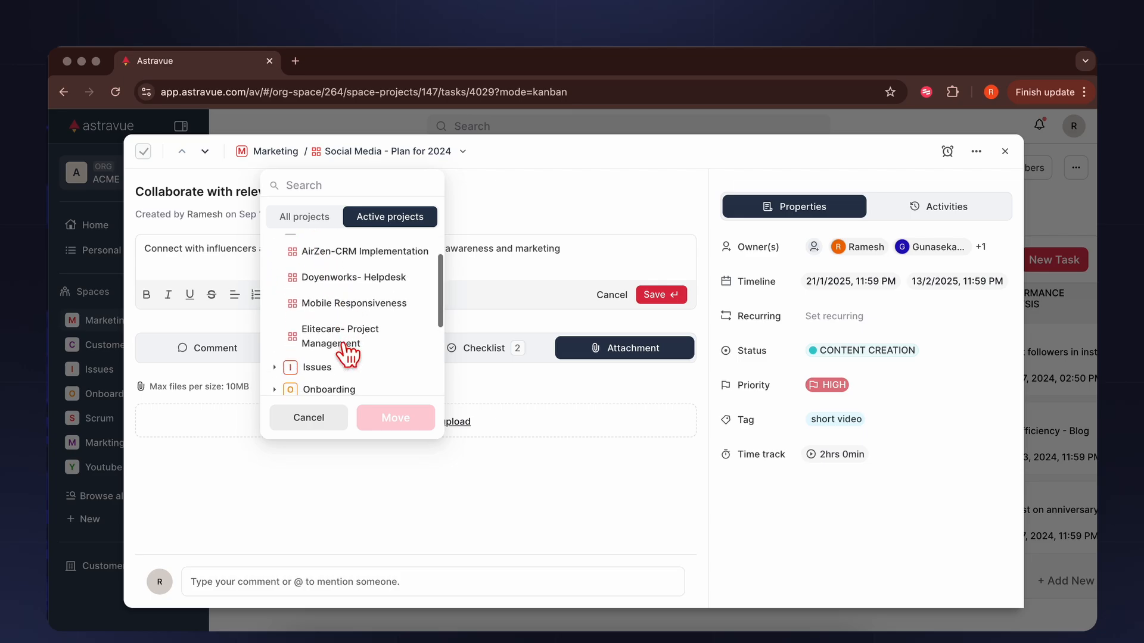
scroll(343, 346, "down", 1)
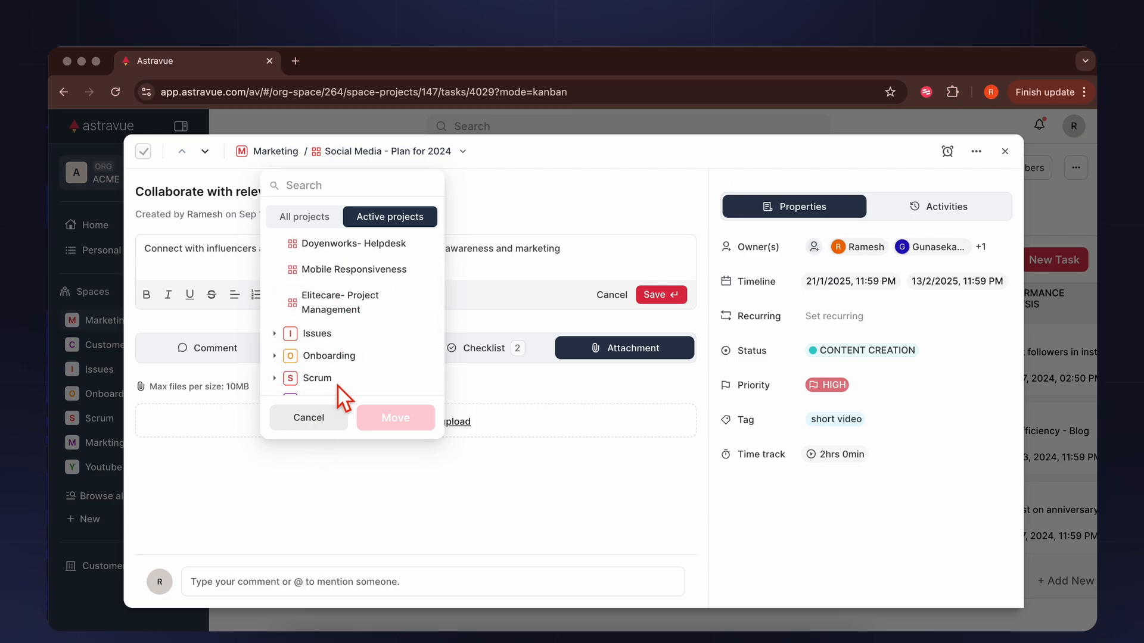
left_click(313, 428)
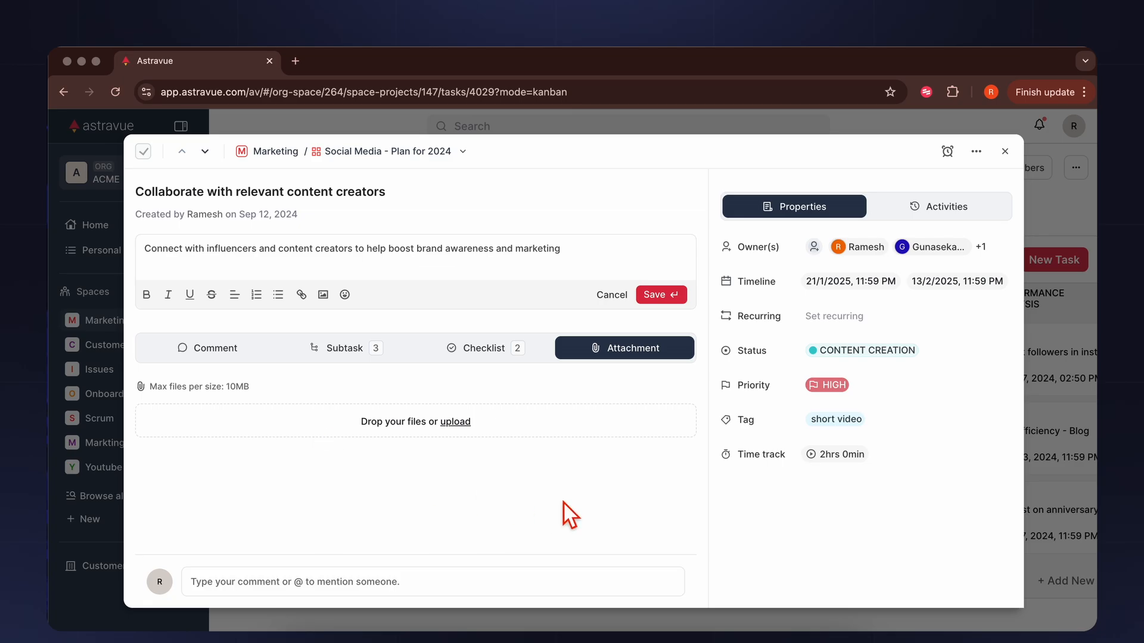
left_click(1006, 151)
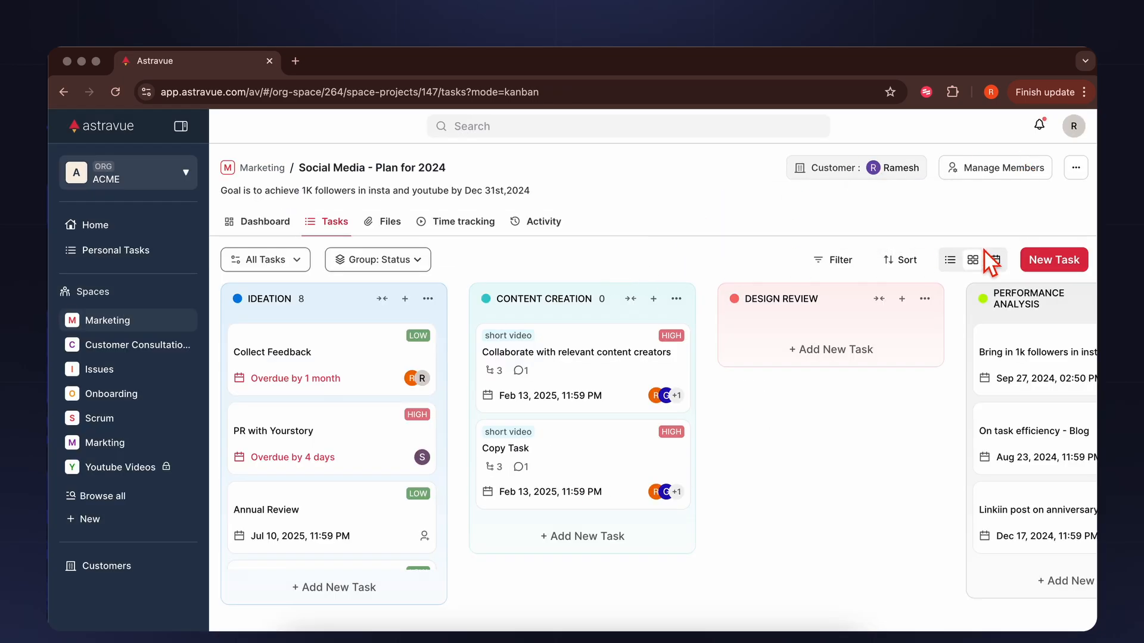
Add a new task named "Test 2" at the end of the Ideation column on the board
left_click(1050, 269)
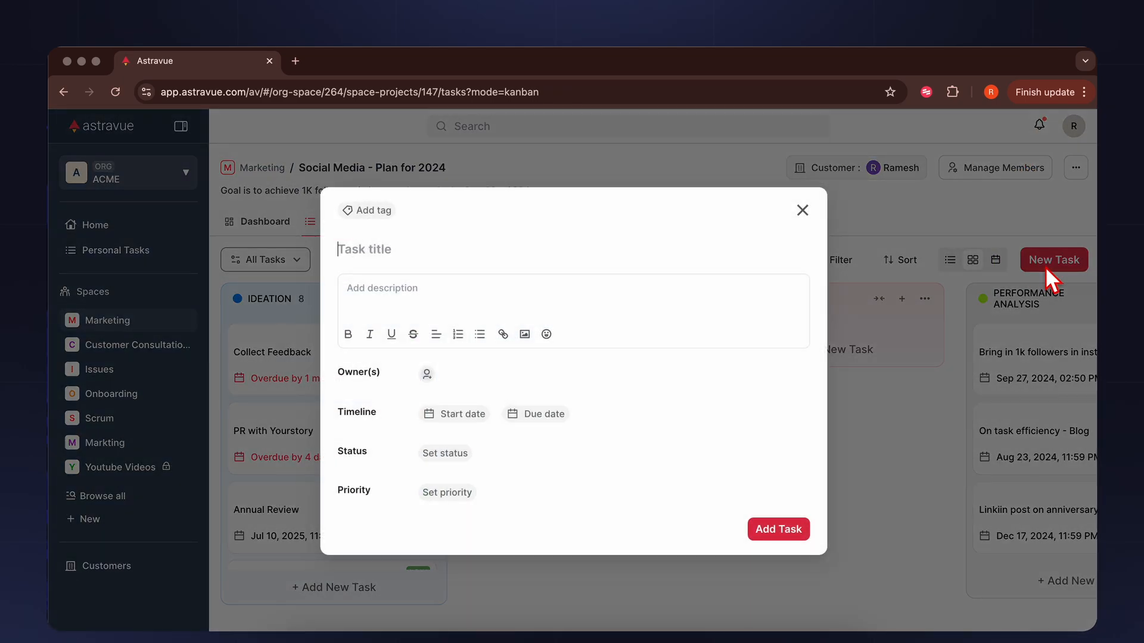
left_click(803, 211)
scroll(376, 536, "down", 5)
left_click(337, 587)
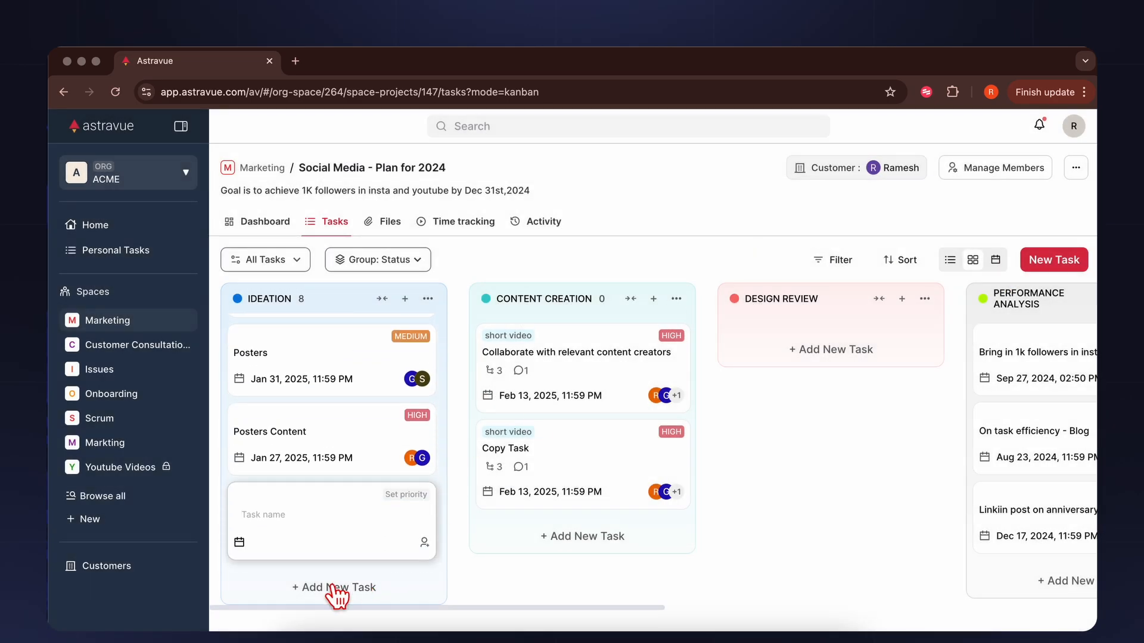
type("Test 2")
key("Return")
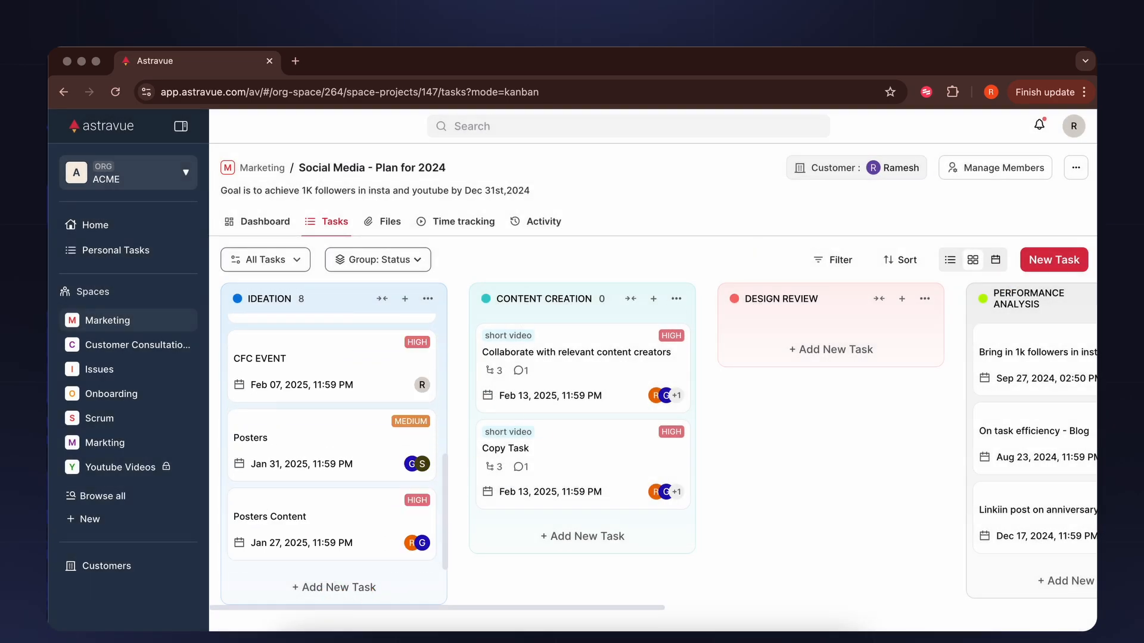
left_click(239, 543)
left_click(322, 451)
left_click(391, 510)
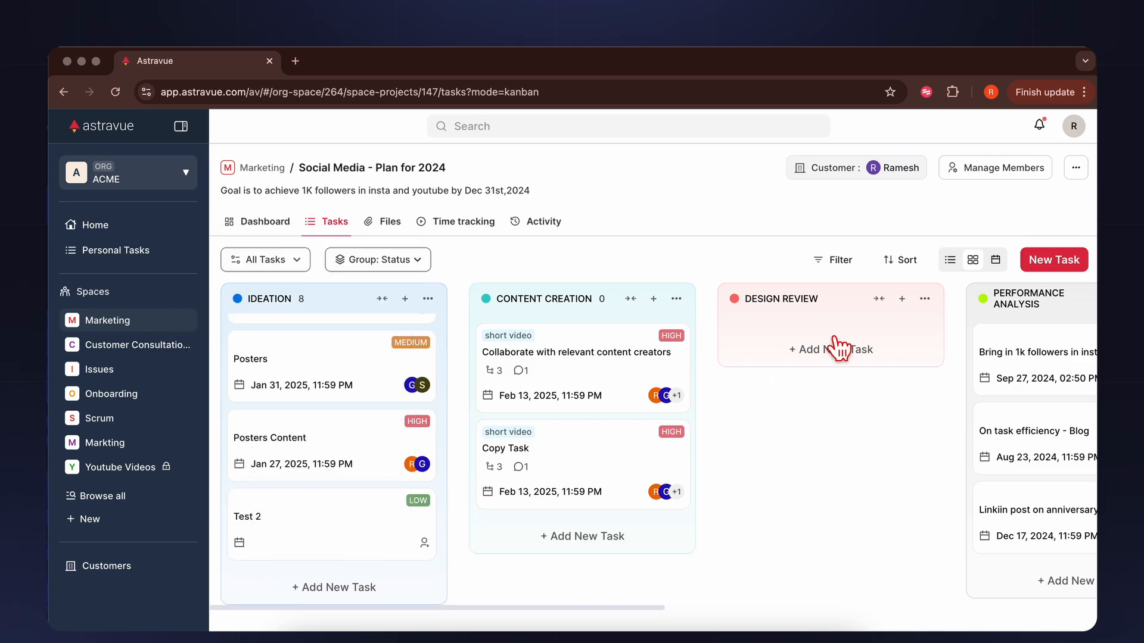
Show the project's tasks as a calendar and add a task named "Test 3" on January 15, 2025
left_click(995, 261)
scroll(599, 499, "down", 2)
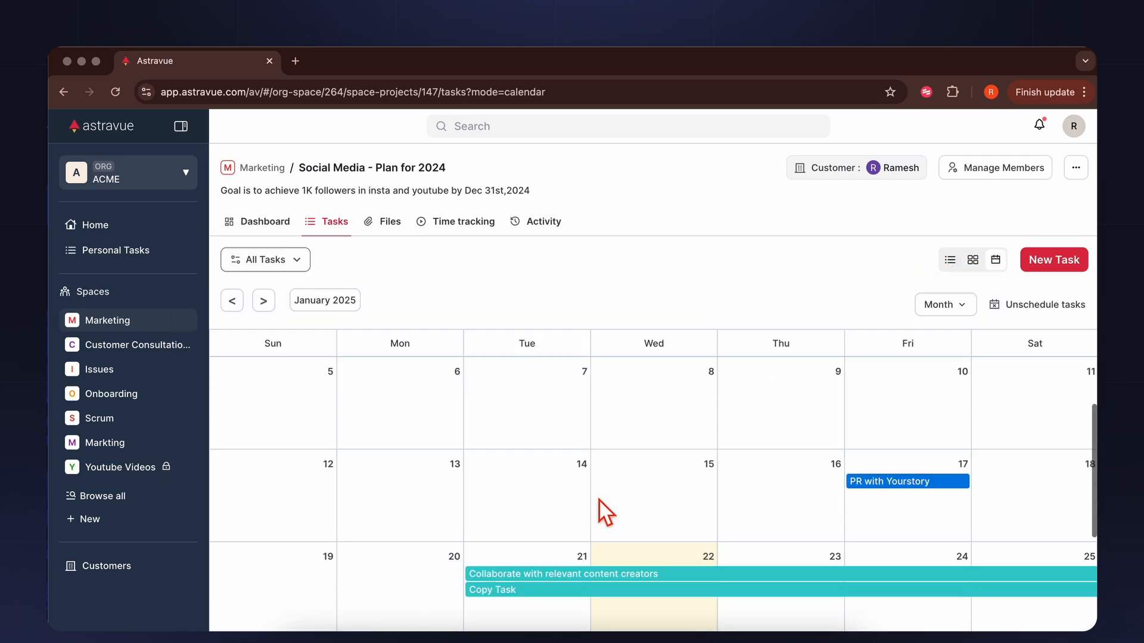
left_click(649, 473)
type("Test 3")
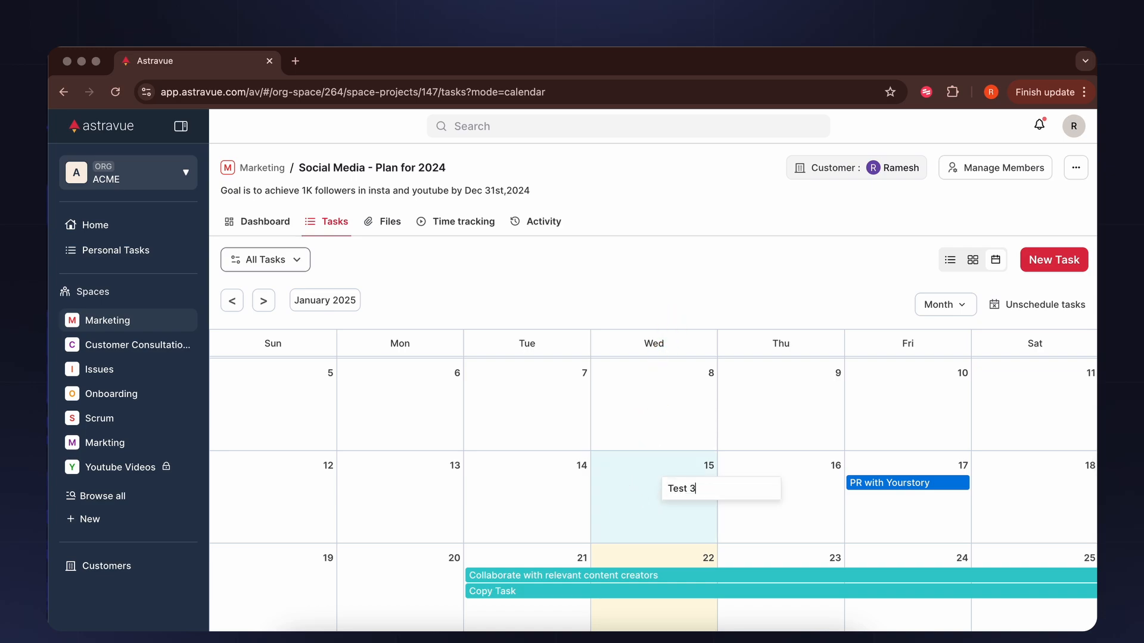
key("Return")
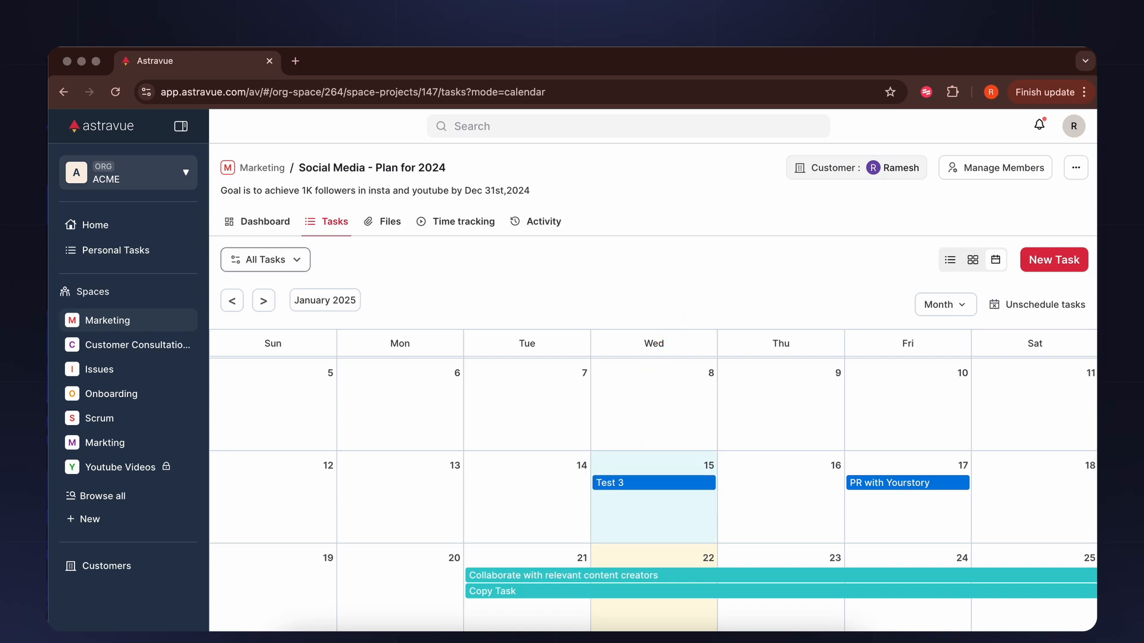